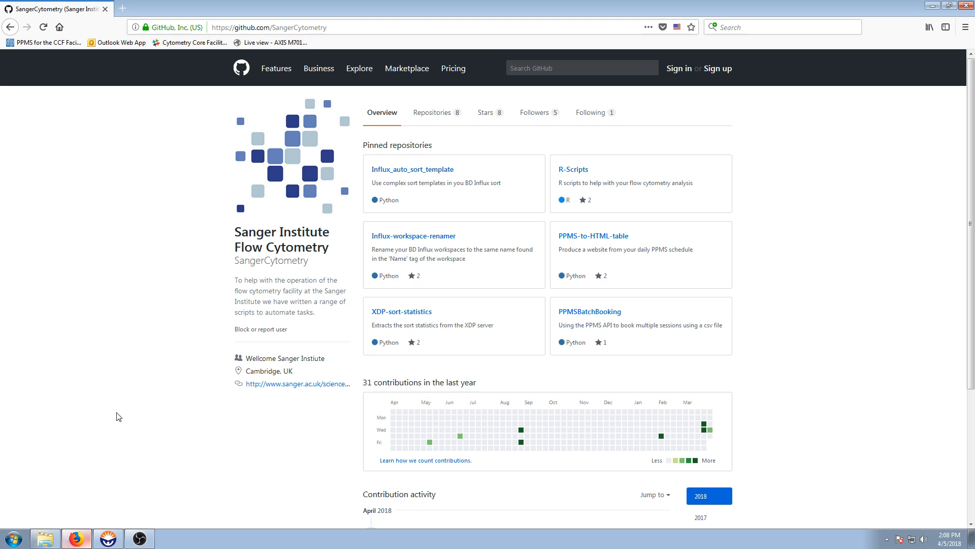
Open the InfluxSortTemplate.exe file page in the Influx_auto_sort_template repository
{"action": "left_click", "coordinate": [414, 170]}
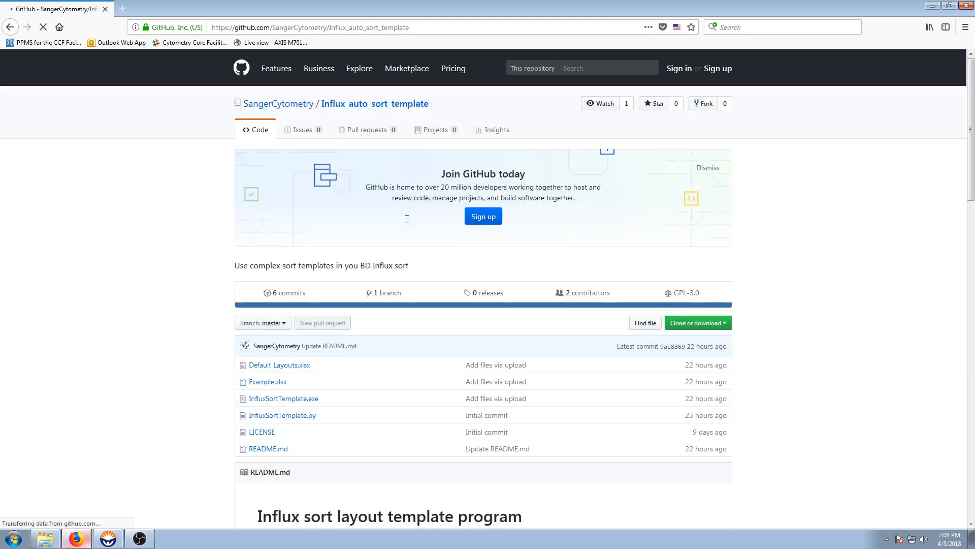
{"action": "scroll", "coordinate": [407, 246], "scroll_direction": "down", "scroll_amount": 2}
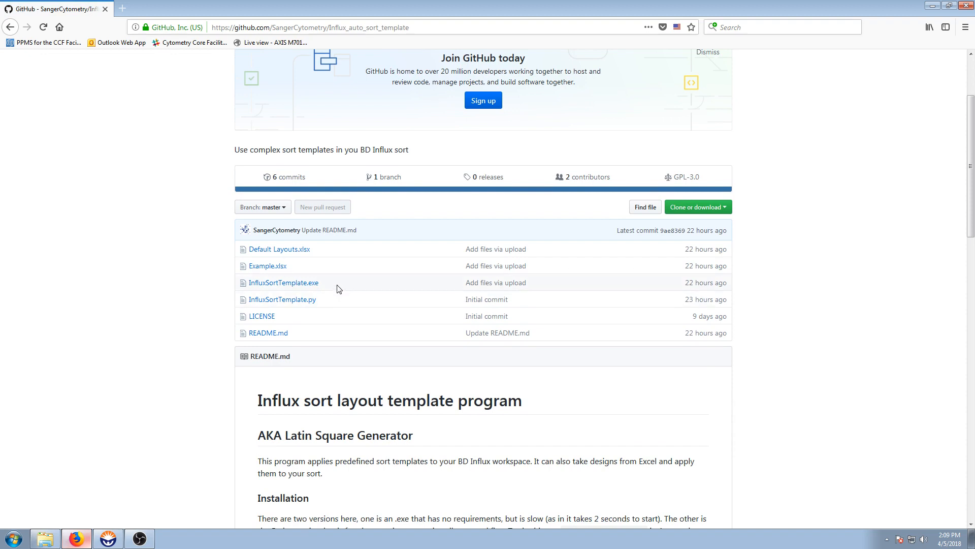
{"action": "left_click", "coordinate": [311, 282]}
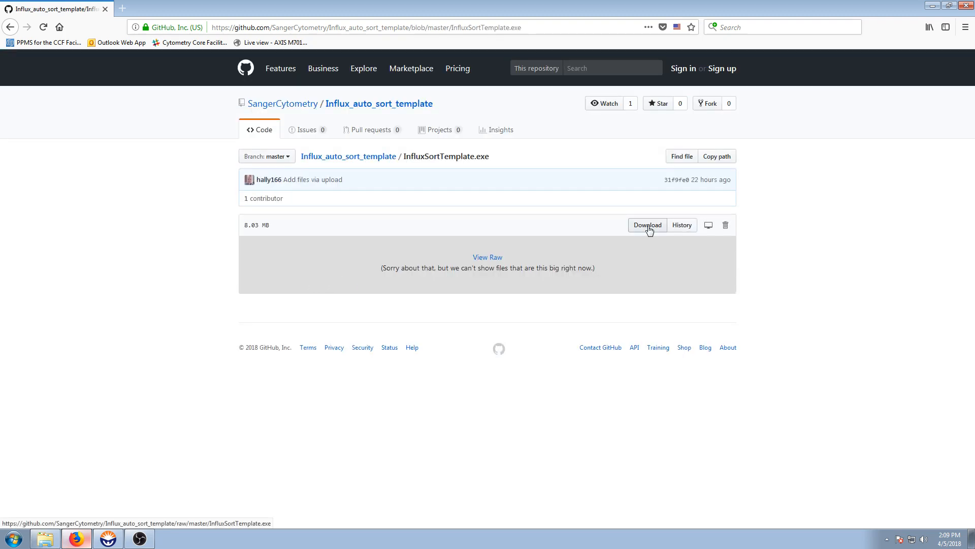
Switch to Windows Explorer and copy the InfluxSortTemplate application from the Downloads folder
{"action": "left_click", "coordinate": [54, 533]}
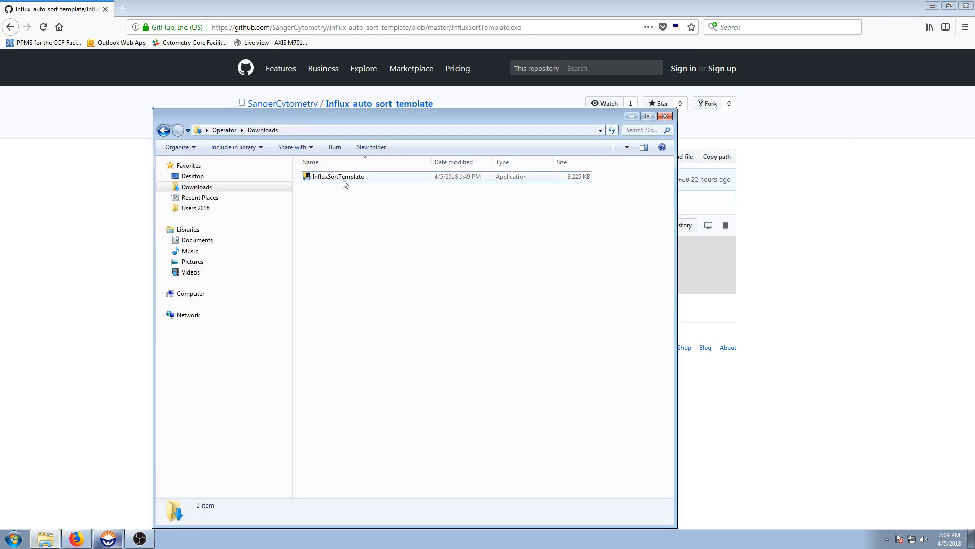
{"action": "left_click", "coordinate": [344, 182]}
{"action": "right_click", "coordinate": [344, 180]}
{"action": "left_click", "coordinate": [377, 364]}
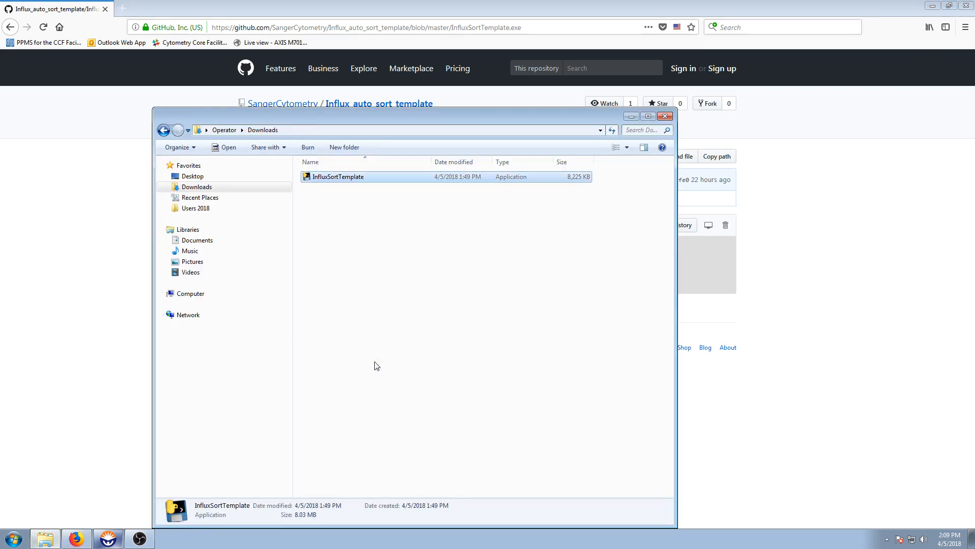
Paste the InfluxSortTemplate application into the Documents\BD\Sortware\SortLayout folder
{"action": "left_click", "coordinate": [205, 242]}
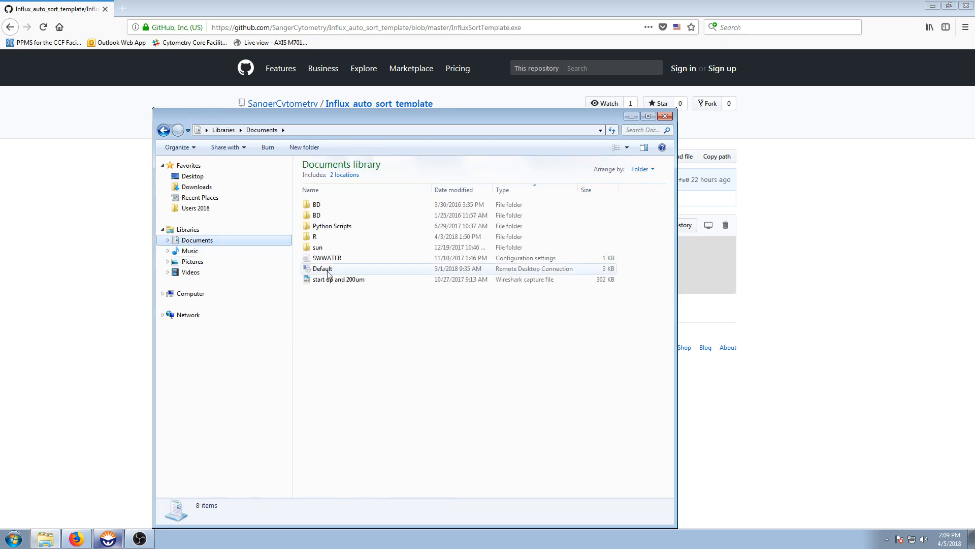
{"action": "double_click", "coordinate": [323, 215]}
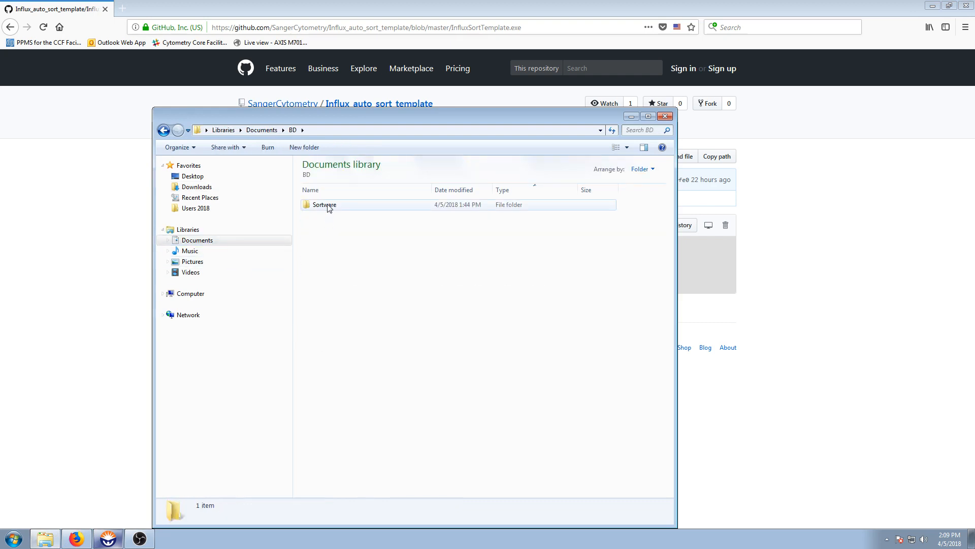
{"action": "double_click", "coordinate": [325, 205]}
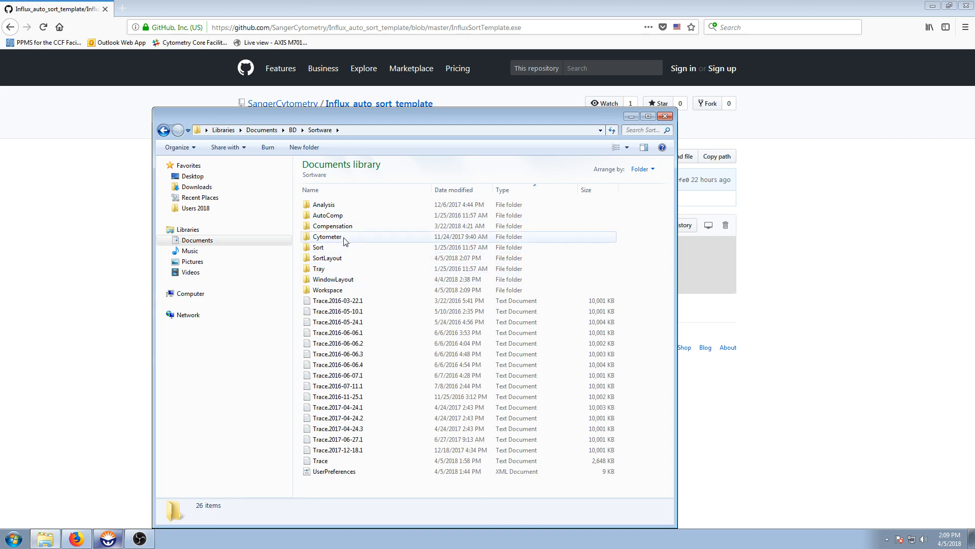
{"action": "double_click", "coordinate": [344, 259]}
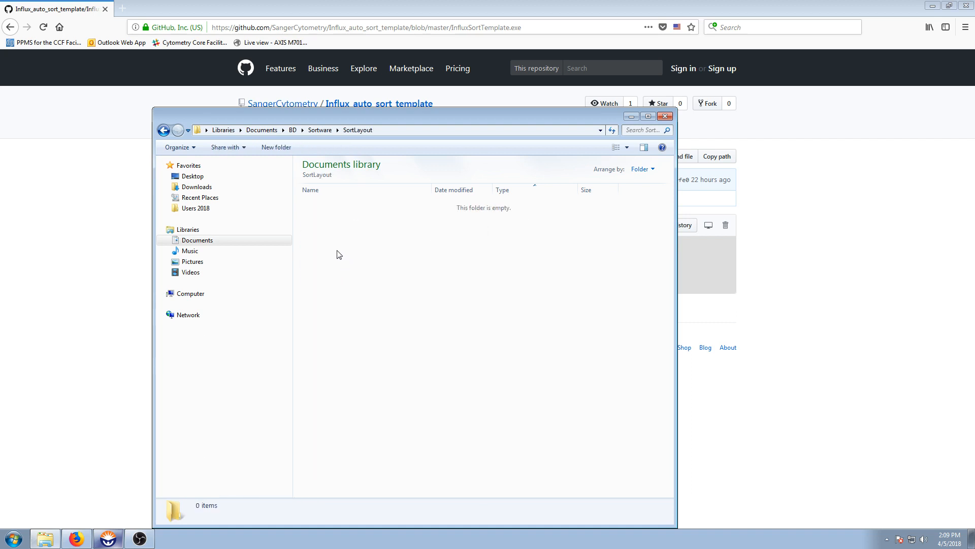
{"action": "right_click", "coordinate": [339, 254]}
{"action": "left_click", "coordinate": [375, 325]}
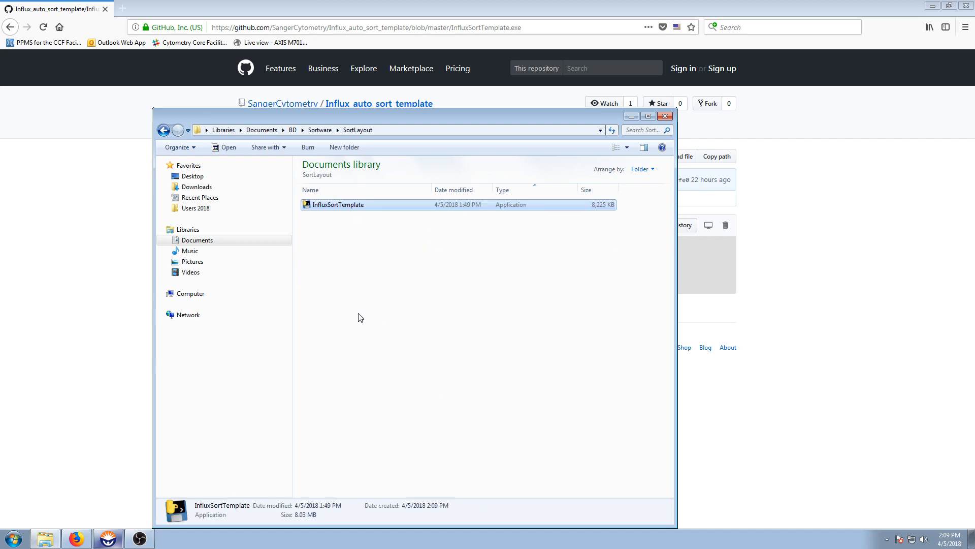
Create a new subfolder with the default name inside the SortLayout folder
{"action": "left_click", "coordinate": [339, 287]}
{"action": "right_click", "coordinate": [336, 273]}
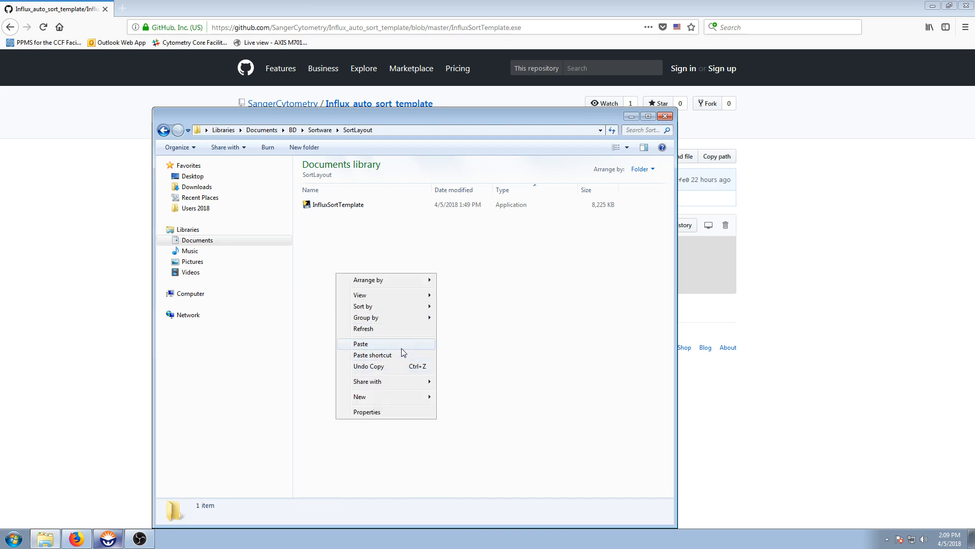
{"action": "mouse_move", "coordinate": [408, 399]}
{"action": "left_click", "coordinate": [447, 396]}
{"action": "key", "text": "Return"}
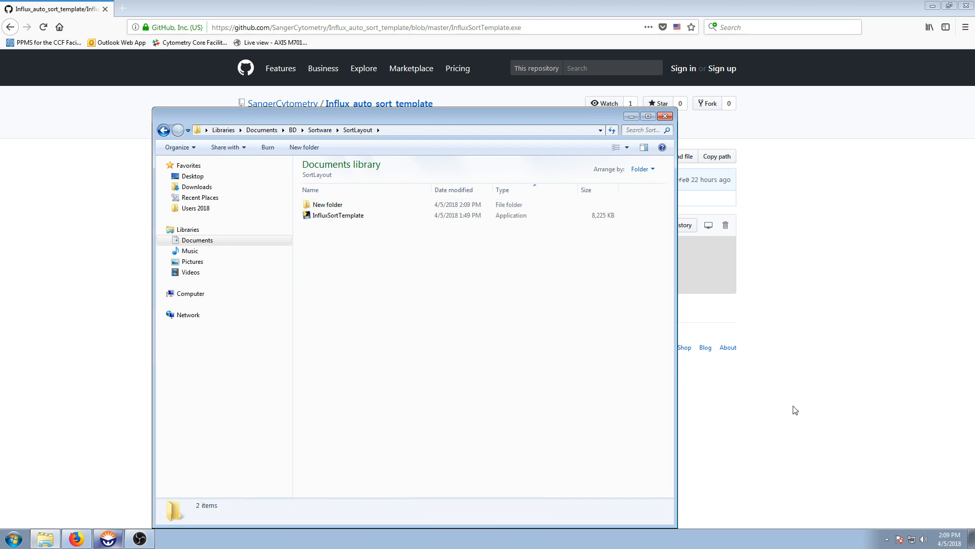
Switch to Firefox and copy the required subfolder name LatSqMultiSample from the Influx_auto_sort_template README's Installation section
{"action": "left_click", "coordinate": [794, 406]}
{"action": "left_click", "coordinate": [303, 105]}
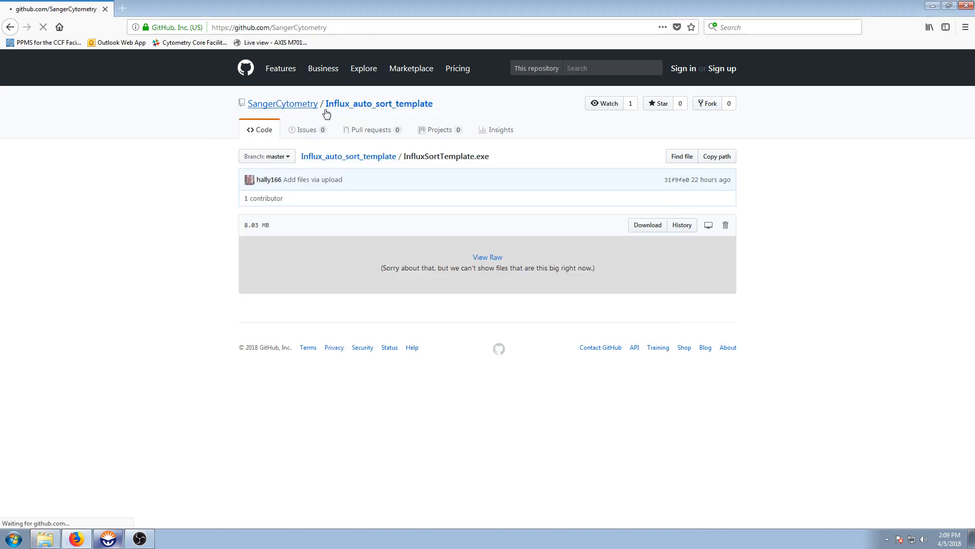
{"action": "left_click", "coordinate": [393, 170]}
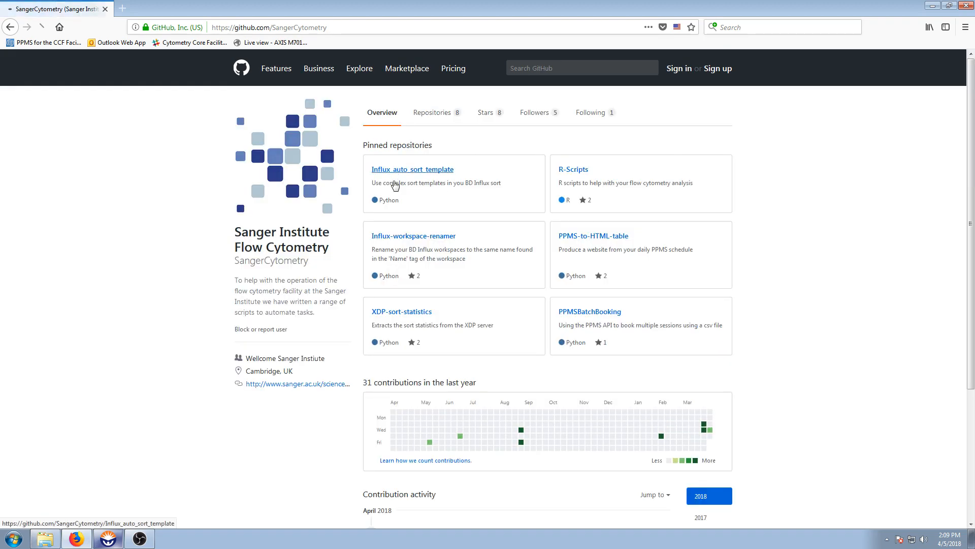
{"action": "scroll", "coordinate": [371, 292], "scroll_direction": "down", "scroll_amount": 10}
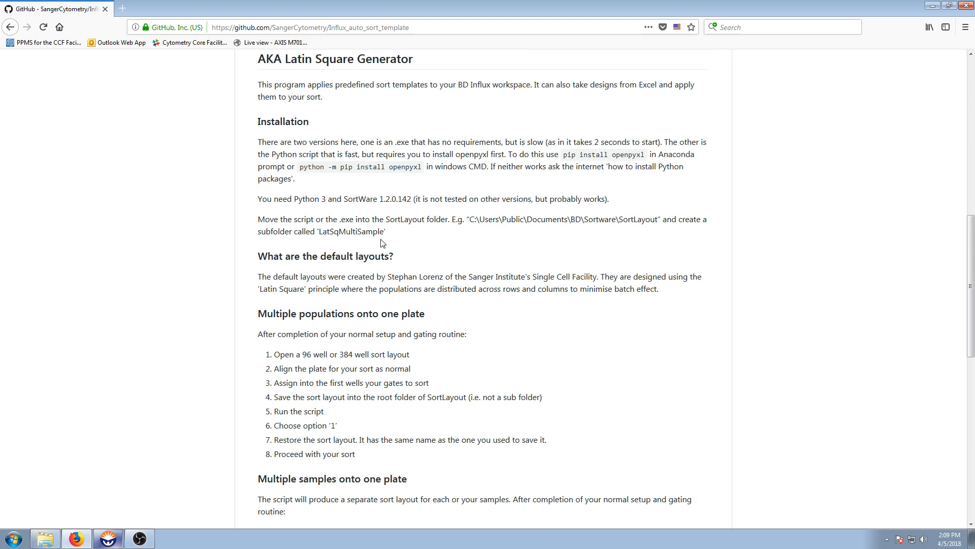
{"action": "double_click", "coordinate": [360, 232]}
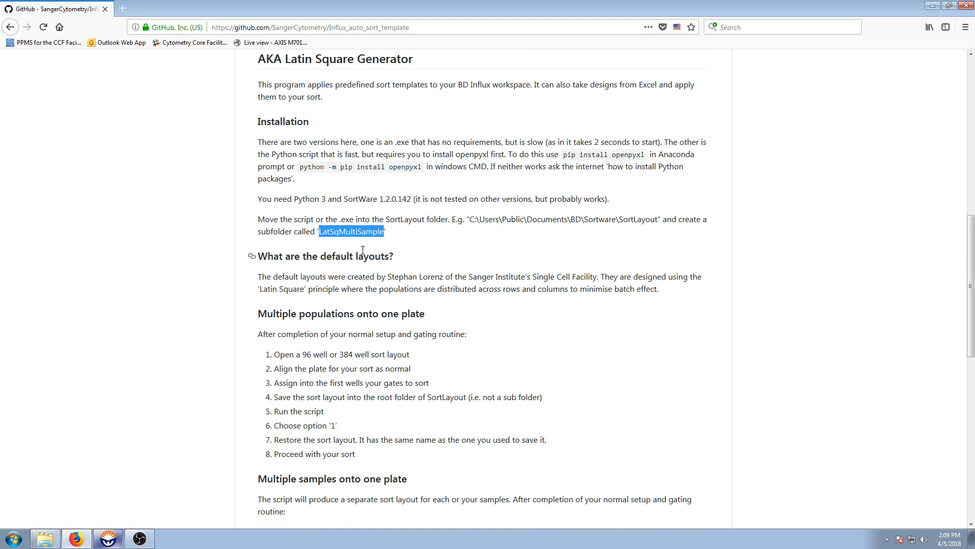
Switch to Windows Explorer, rename the new SortLayout subfolder as LatSqMultiSample, and minimize the window
{"action": "left_click", "coordinate": [45, 538]}
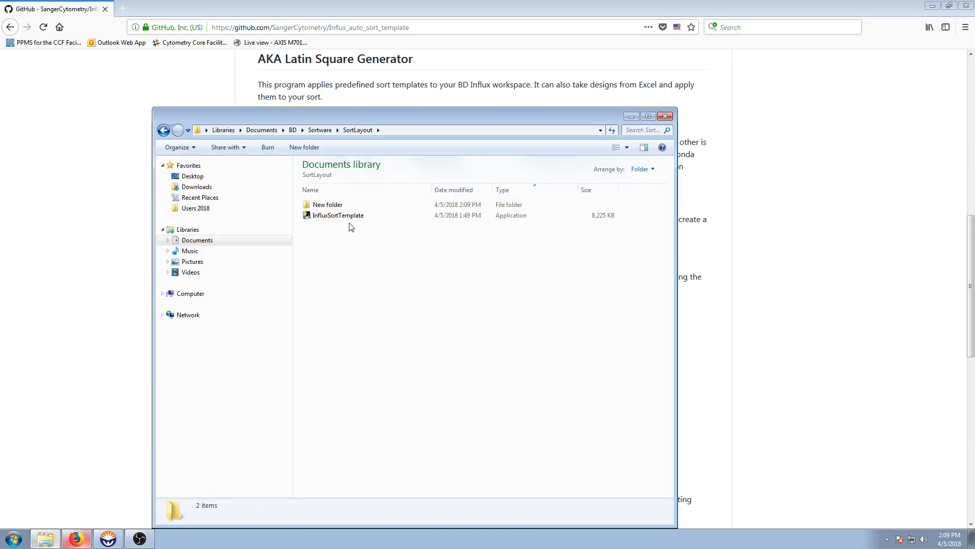
{"action": "left_click", "coordinate": [329, 205]}
{"action": "left_click", "coordinate": [333, 205]}
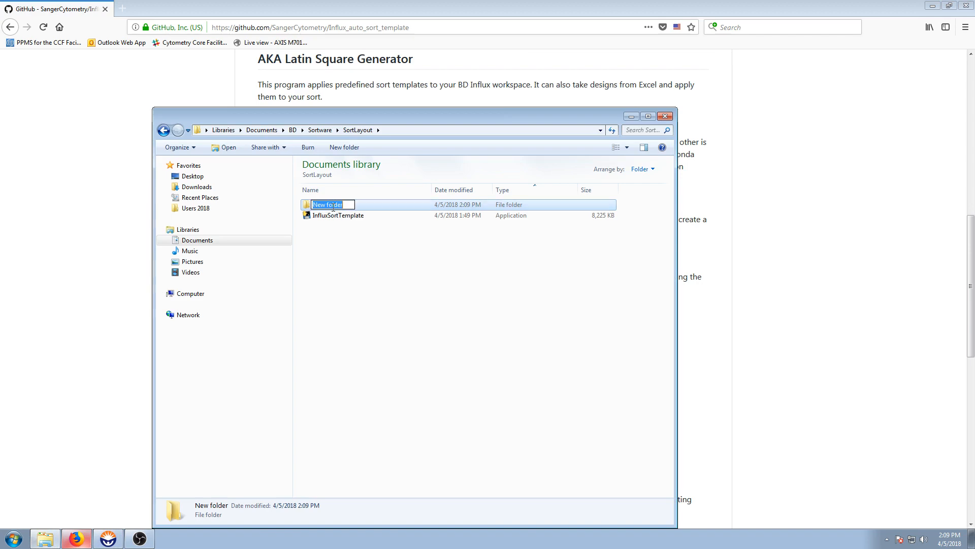
{"action": "key", "text": "ctrl+v"}
{"action": "left_click", "coordinate": [358, 261]}
{"action": "left_click", "coordinate": [632, 116]}
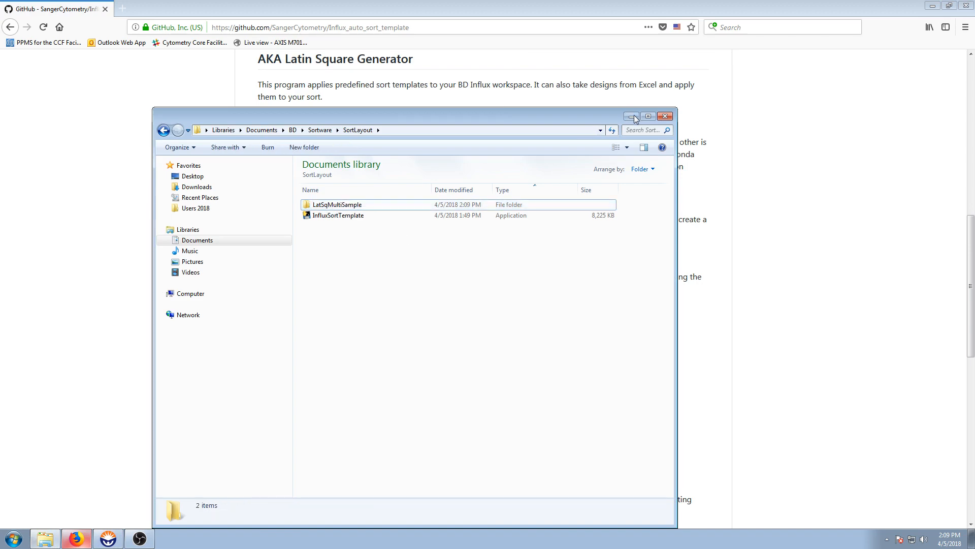
Switch to BD FACS Sortware, start acquiring, and draw a rectangular gate around the dense bead cluster on the FSC/SSC plot
{"action": "left_click", "coordinate": [932, 7]}
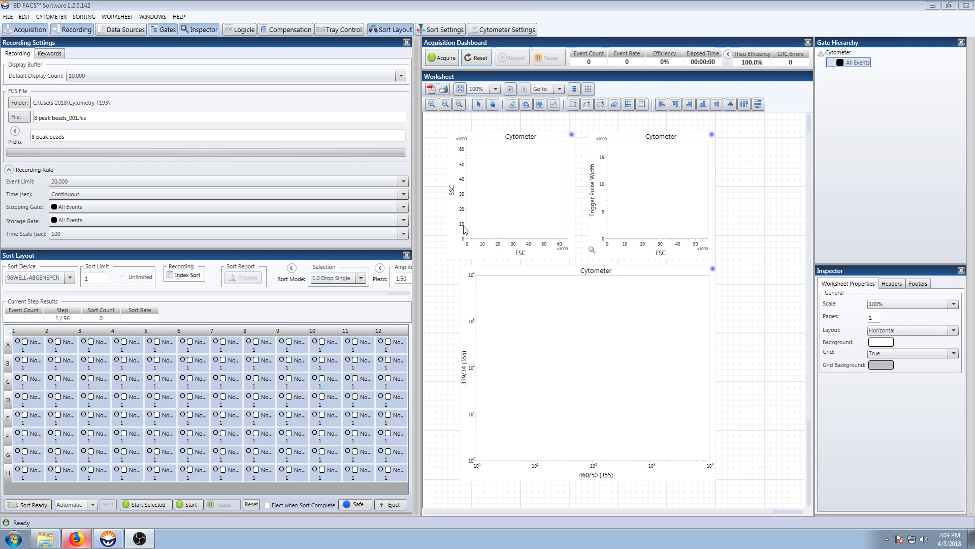
{"action": "left_click", "coordinate": [445, 57]}
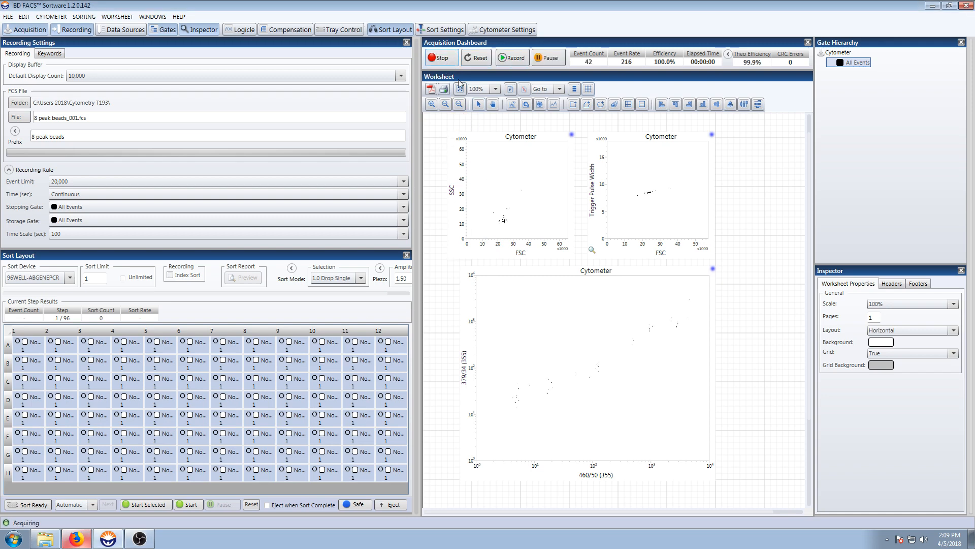
{"action": "left_click", "coordinate": [577, 109]}
{"action": "left_click_drag", "start_coordinate": [497, 226], "coordinate": [507, 215]}
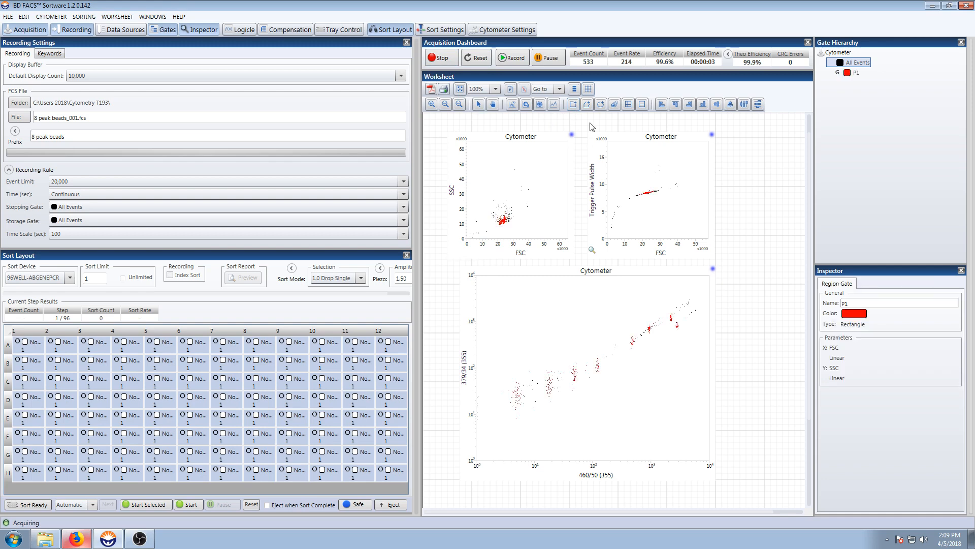
Draw a narrow polygon gate along the main band on the Trigger Pulse Width versus FSC plot and nest it under P1
{"action": "left_click", "coordinate": [584, 107]}
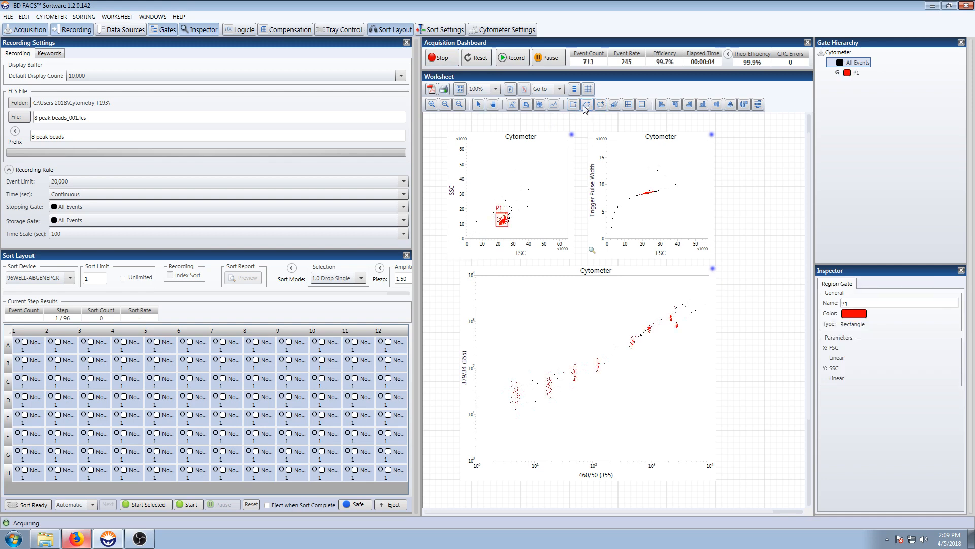
{"action": "left_click", "coordinate": [624, 194]}
{"action": "left_click", "coordinate": [676, 184]}
{"action": "left_click", "coordinate": [676, 190]}
{"action": "left_click", "coordinate": [624, 201]}
{"action": "left_click", "coordinate": [624, 196]}
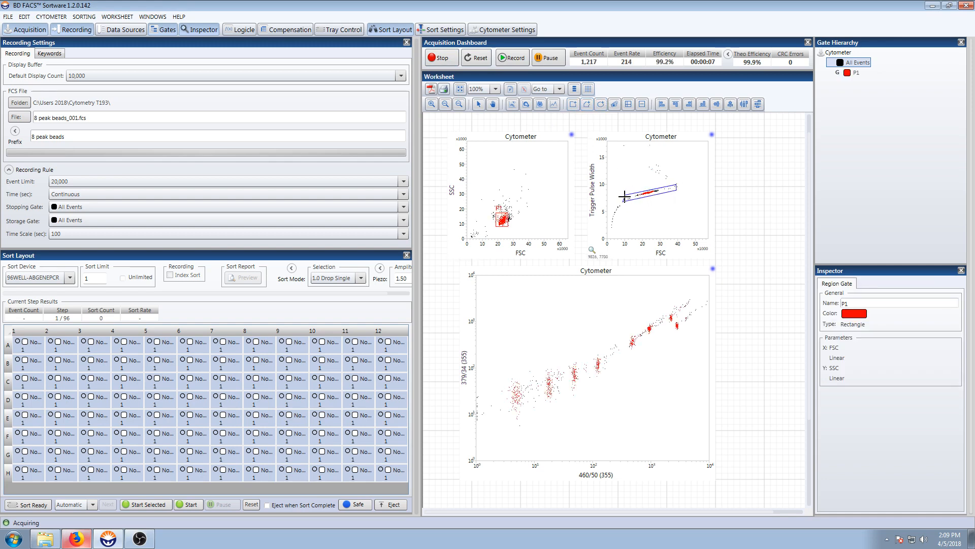
{"action": "left_click_drag", "start_coordinate": [846, 82], "coordinate": [850, 76]}
Draw rectangular gates around the fourth and fifth bead clusters on the 460/50 versus 379/34 plot and nest both under P2
{"action": "left_click", "coordinate": [616, 285]}
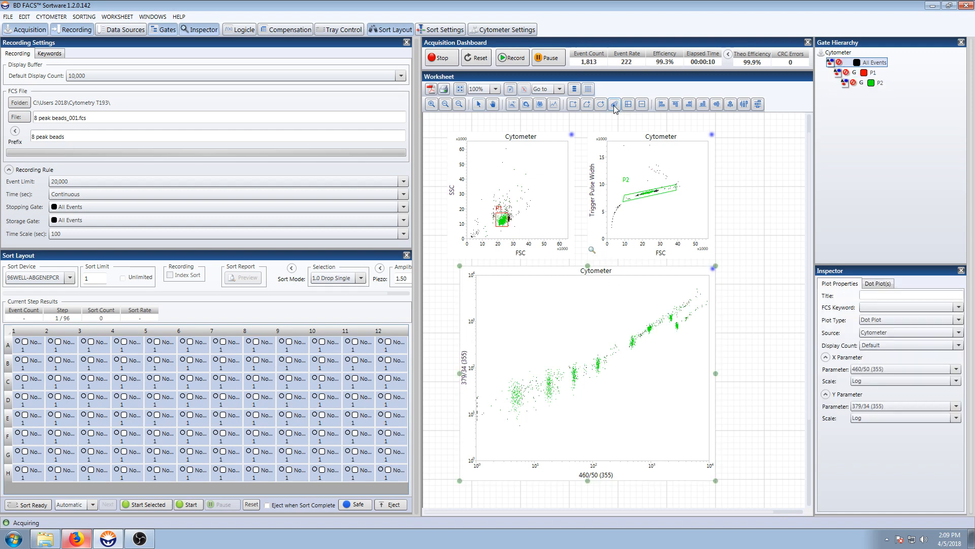
{"action": "left_click", "coordinate": [587, 109]}
{"action": "left_click_drag", "start_coordinate": [590, 352], "coordinate": [605, 378]}
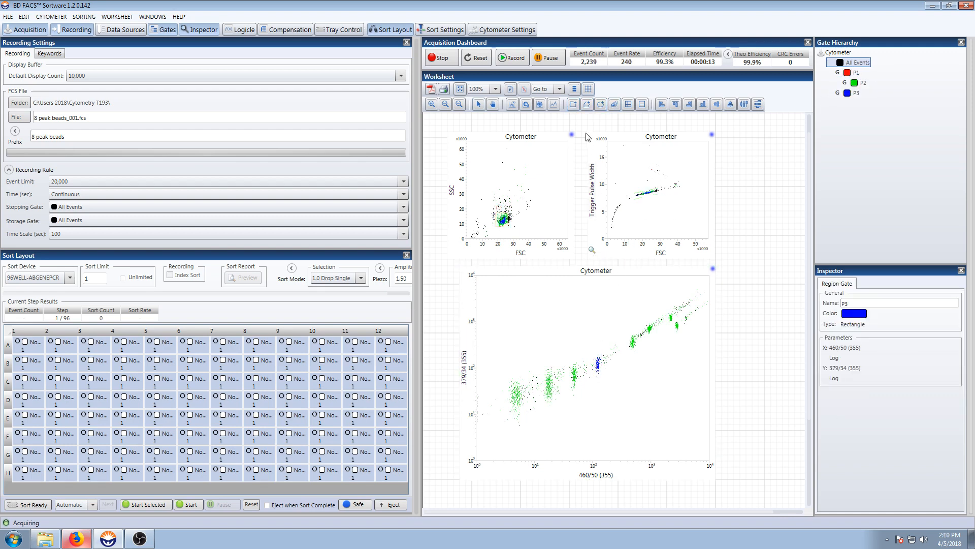
{"action": "left_click", "coordinate": [578, 107]}
{"action": "left_click_drag", "start_coordinate": [628, 334], "coordinate": [644, 358]}
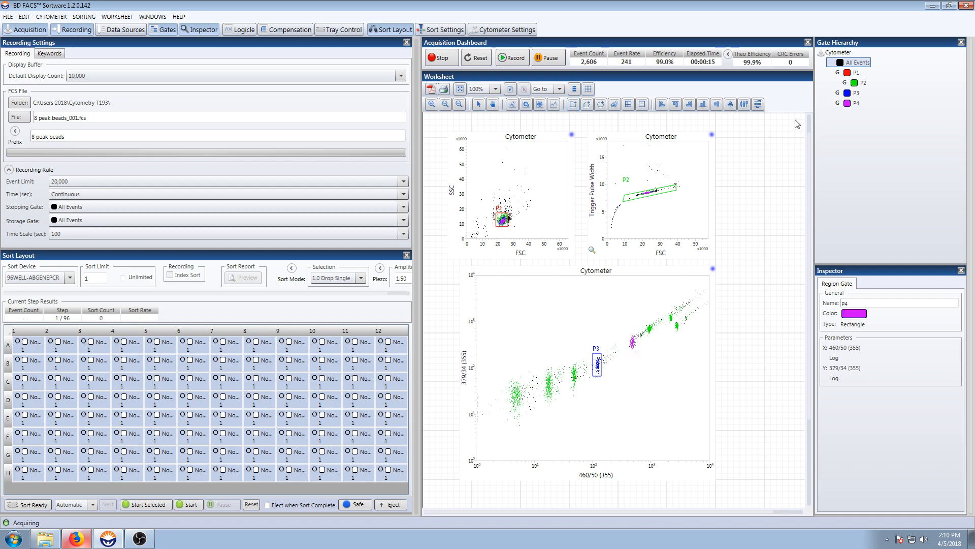
{"action": "left_click_drag", "start_coordinate": [854, 93], "coordinate": [858, 82]}
Rename gate P3 as Left and gate P4 as Right
{"action": "left_click", "coordinate": [869, 93]}
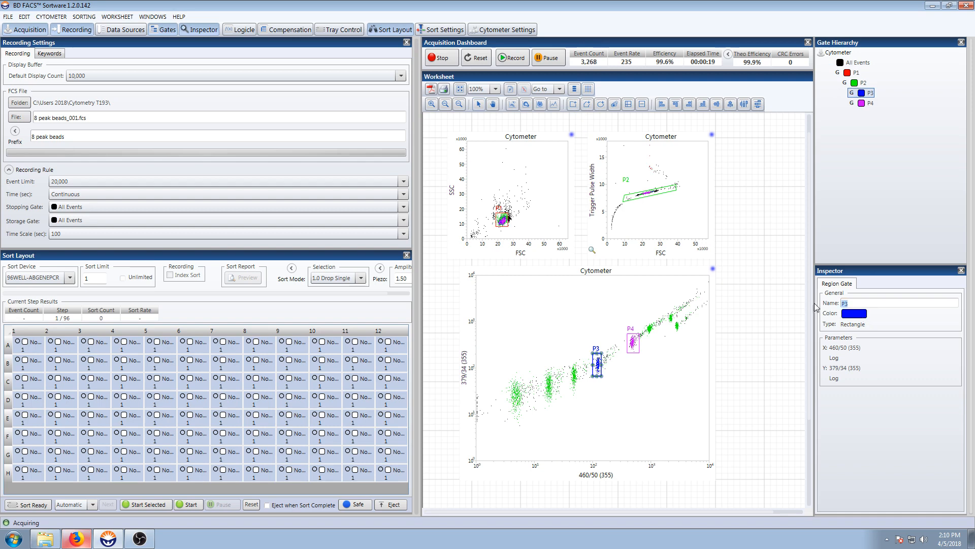
{"action": "type", "text": "Left"}
{"action": "key", "text": "Return"}
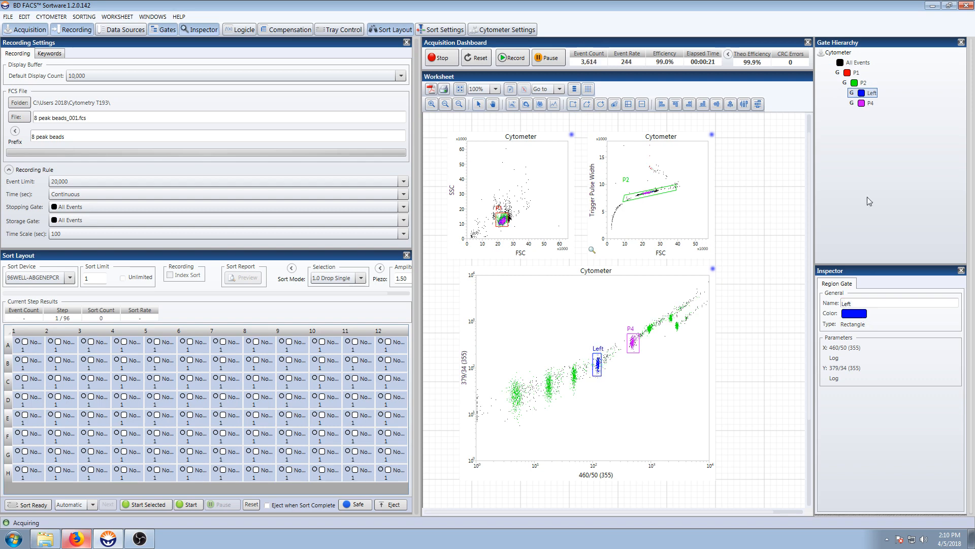
{"action": "left_click", "coordinate": [863, 105]}
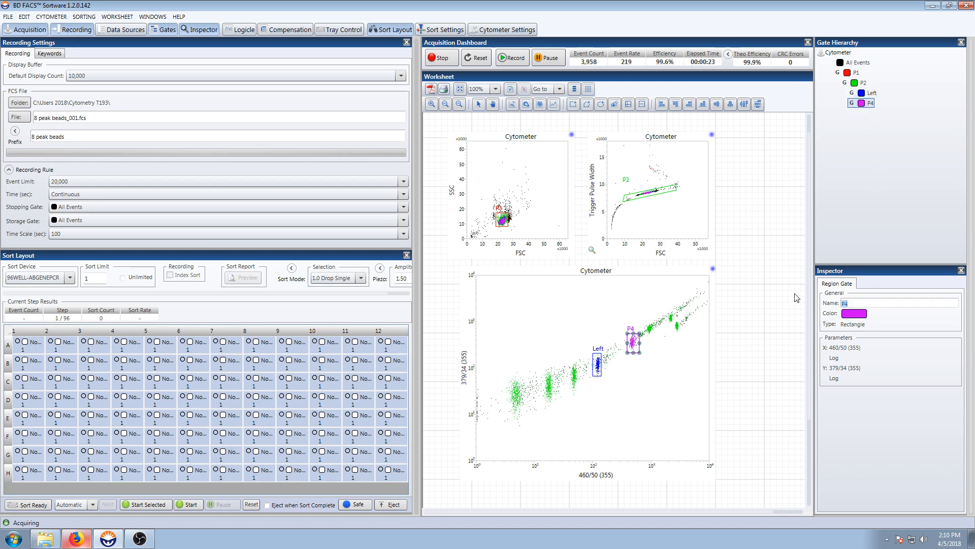
{"action": "type", "text": "Right"}
{"action": "key", "text": "Return"}
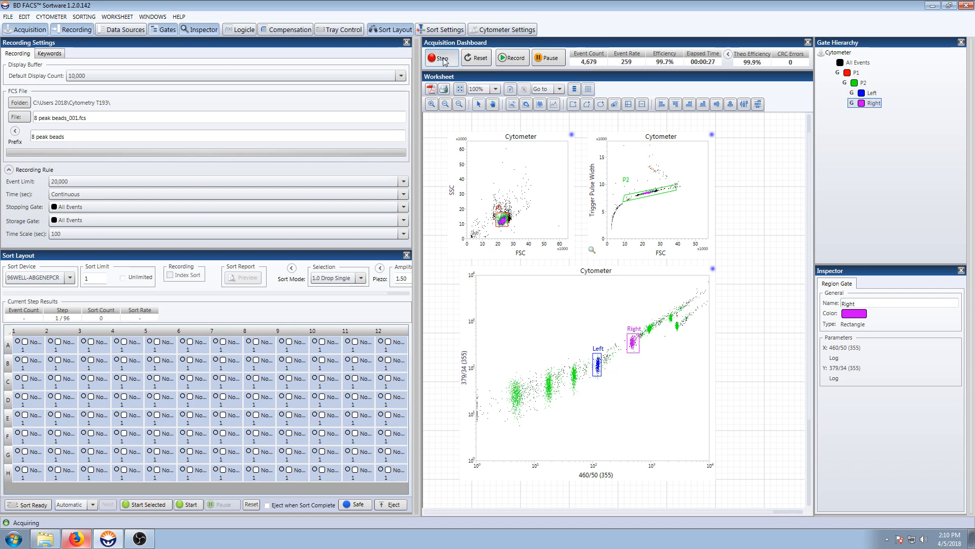
Stop the acquisition and check the 96-well plate's position in Tray Control
{"action": "left_click", "coordinate": [202, 363]}
{"action": "left_click", "coordinate": [21, 350]}
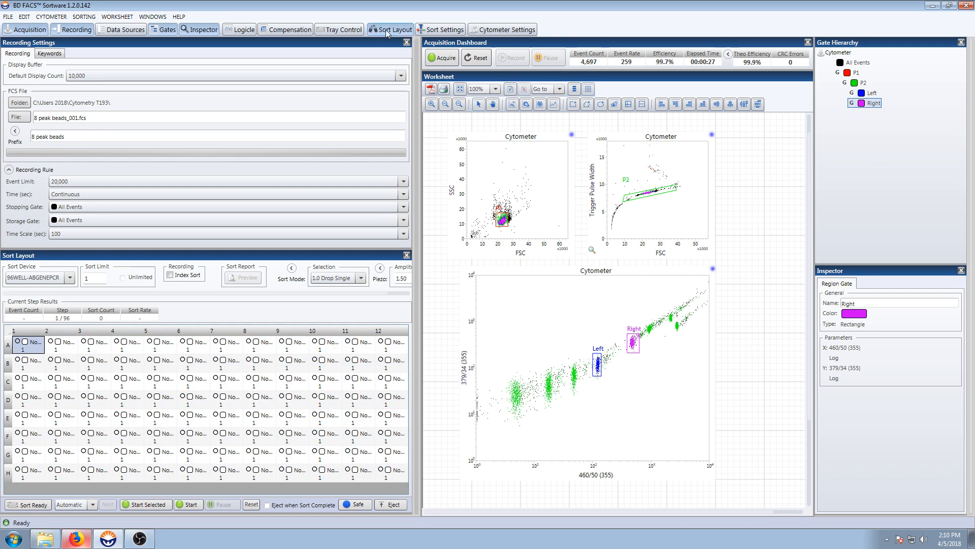
{"action": "left_click", "coordinate": [339, 30]}
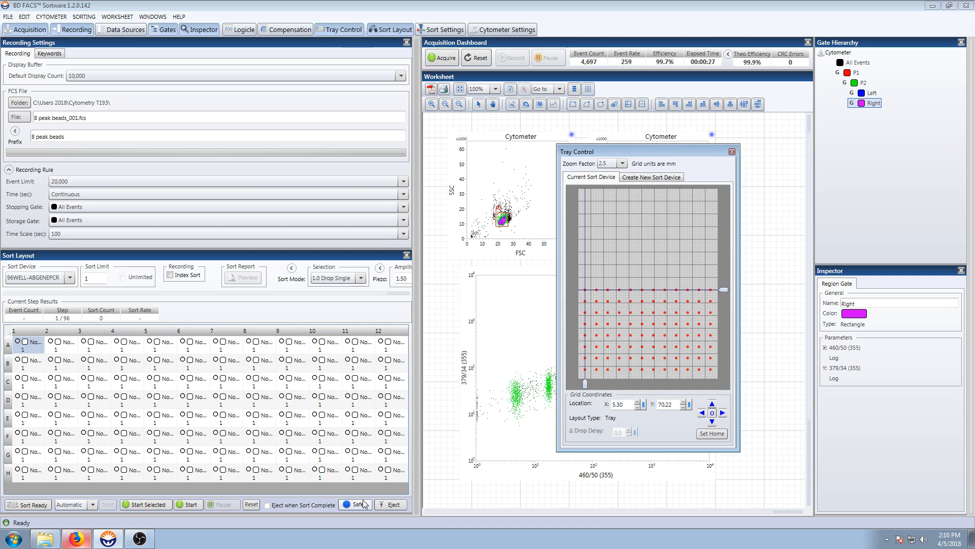
{"action": "left_click", "coordinate": [732, 151]}
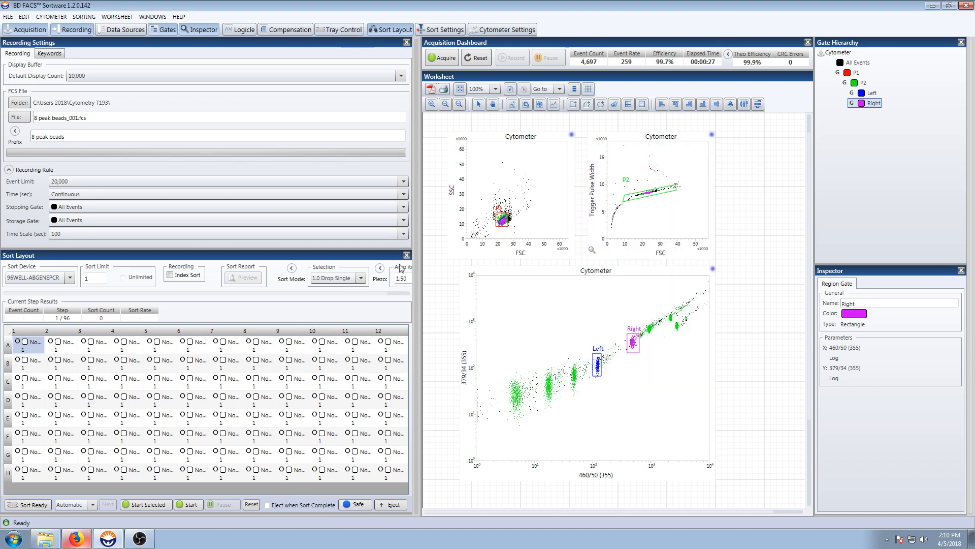
Assign gate Left to well A1 and gate Right to well A2 in the sort layout
{"action": "left_click", "coordinate": [54, 387]}
{"action": "right_click", "coordinate": [64, 342]}
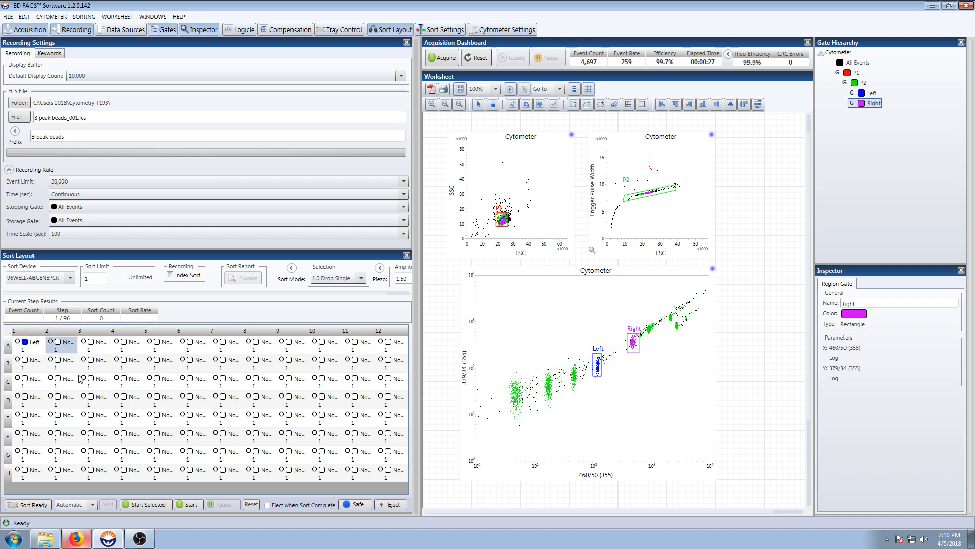
{"action": "left_click", "coordinate": [84, 389]}
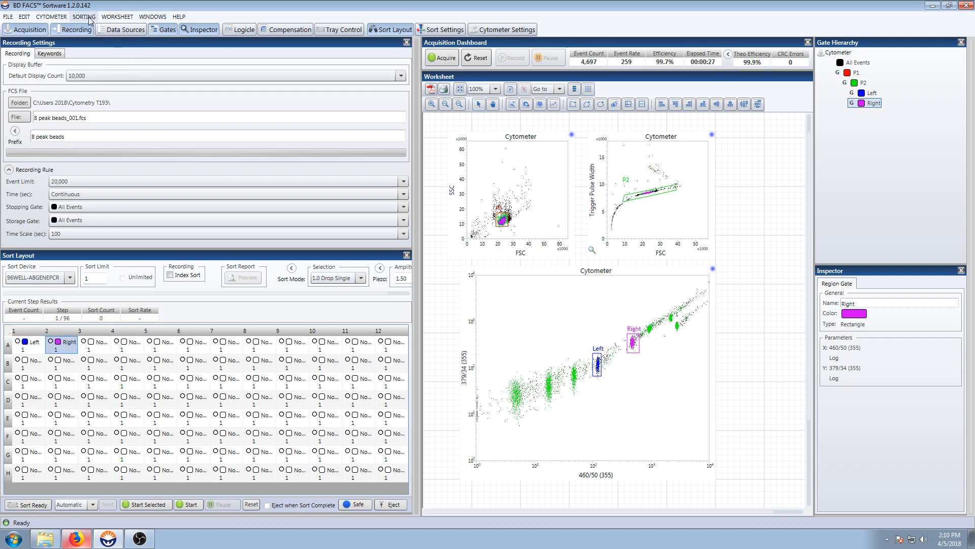
Save the sort layout in the Default storage under the name "8 peak 2 pop"
{"action": "left_click", "coordinate": [101, 74]}
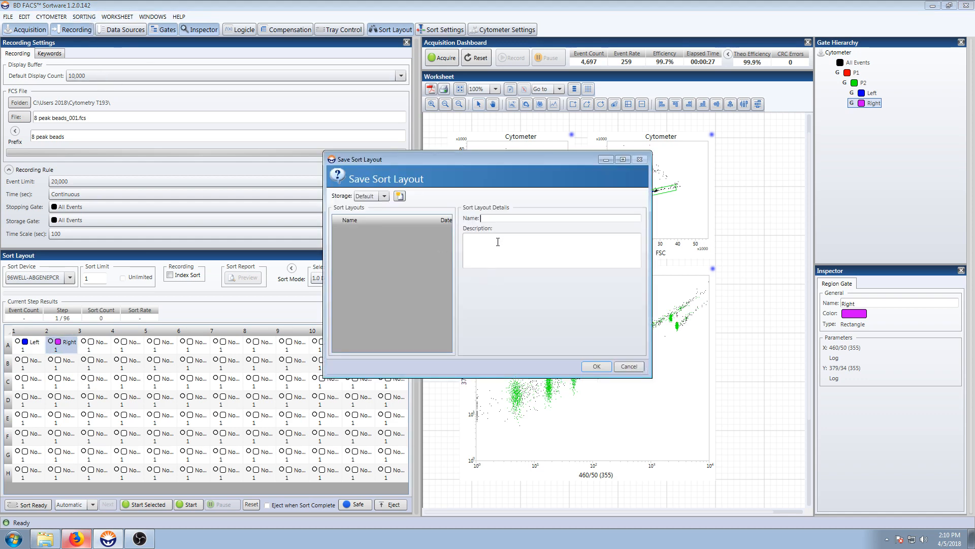
{"action": "type", "text": "8 peak 2 pop"}
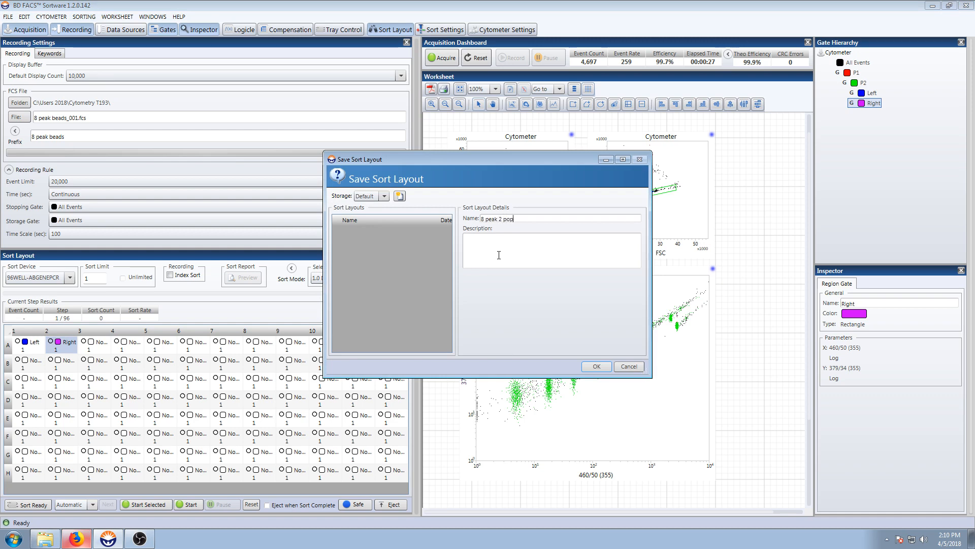
{"action": "key", "text": "Return"}
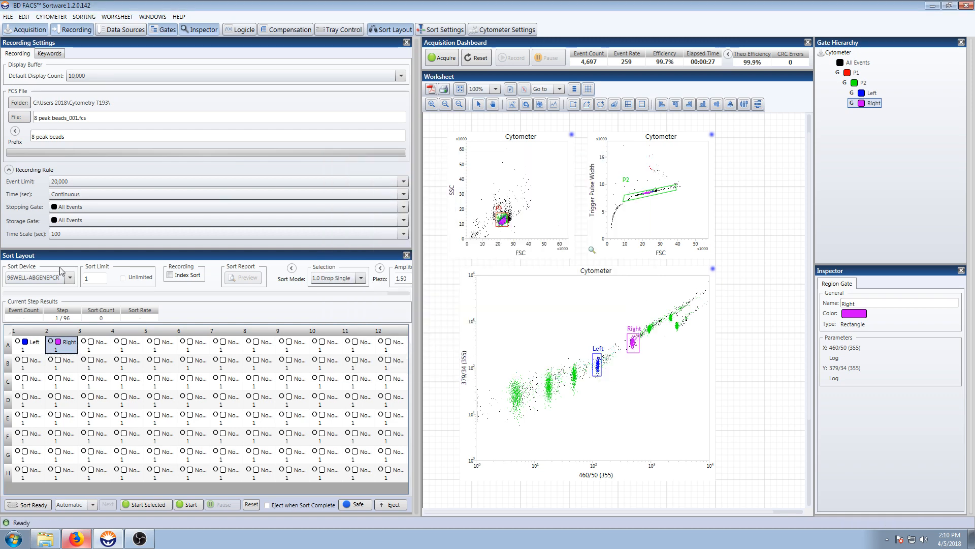
Run InfluxSortTemplate with the option for a single sample with many gates, and restore the "8 peak 2 pop" sort layout in Sortware
{"action": "left_click", "coordinate": [45, 538]}
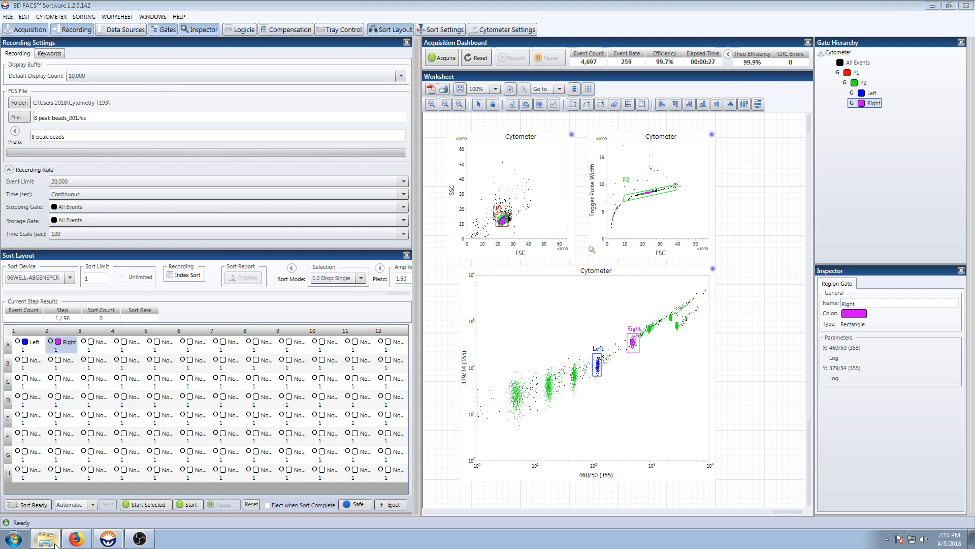
{"action": "double_click", "coordinate": [338, 215]}
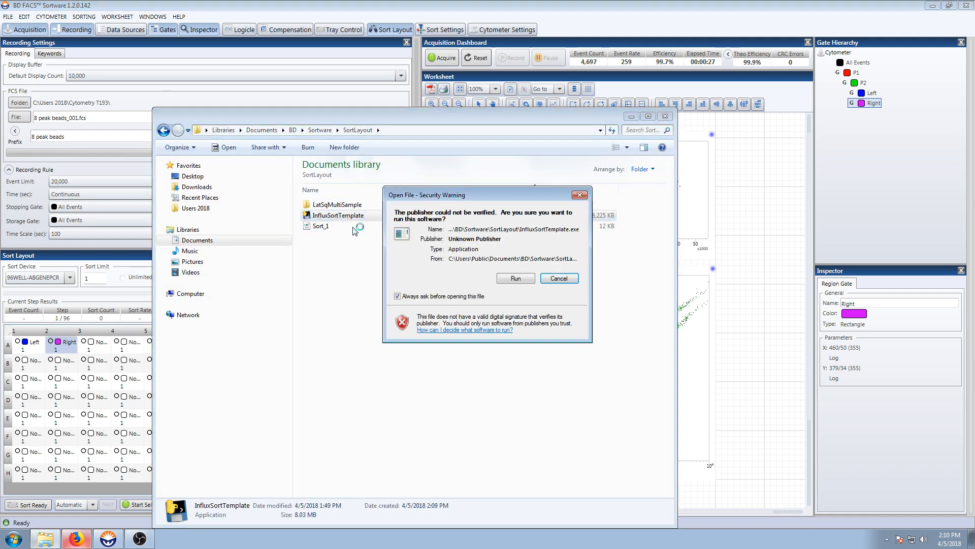
{"action": "left_click", "coordinate": [509, 280]}
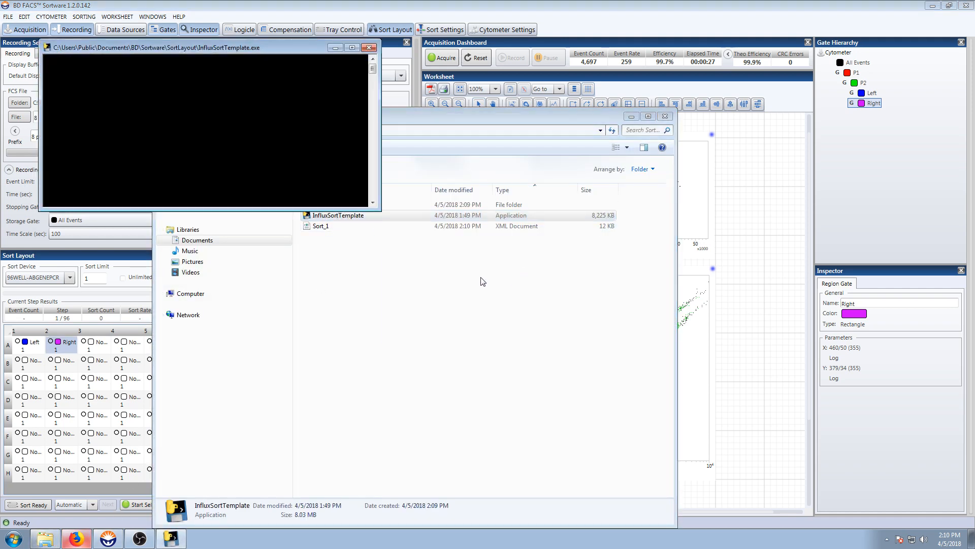
{"action": "left_click_drag", "start_coordinate": [268, 55], "coordinate": [516, 212]}
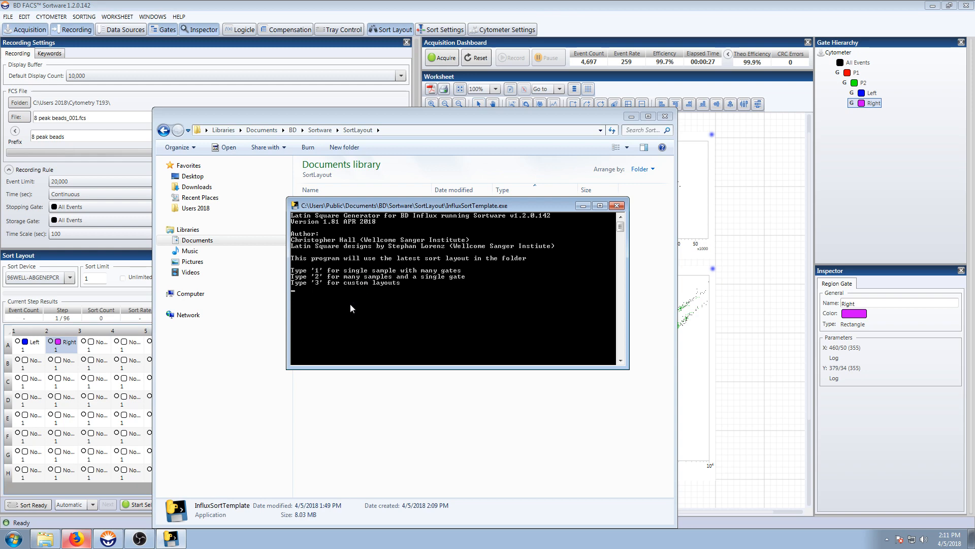
{"action": "key", "text": "Return"}
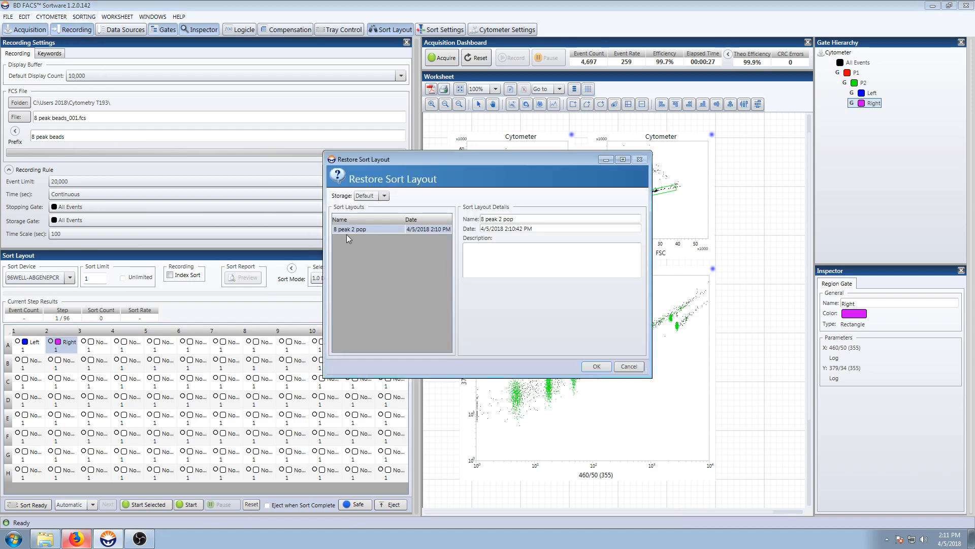
{"action": "left_click", "coordinate": [592, 367]}
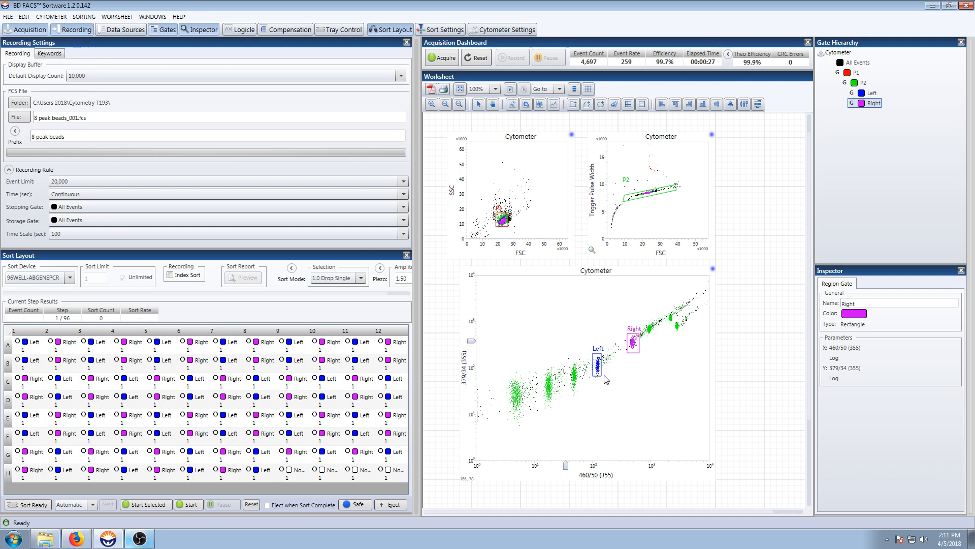
Clear the gate assignments from all wells, A1 through H12, of the sort layout
{"action": "left_click", "coordinate": [391, 472]}
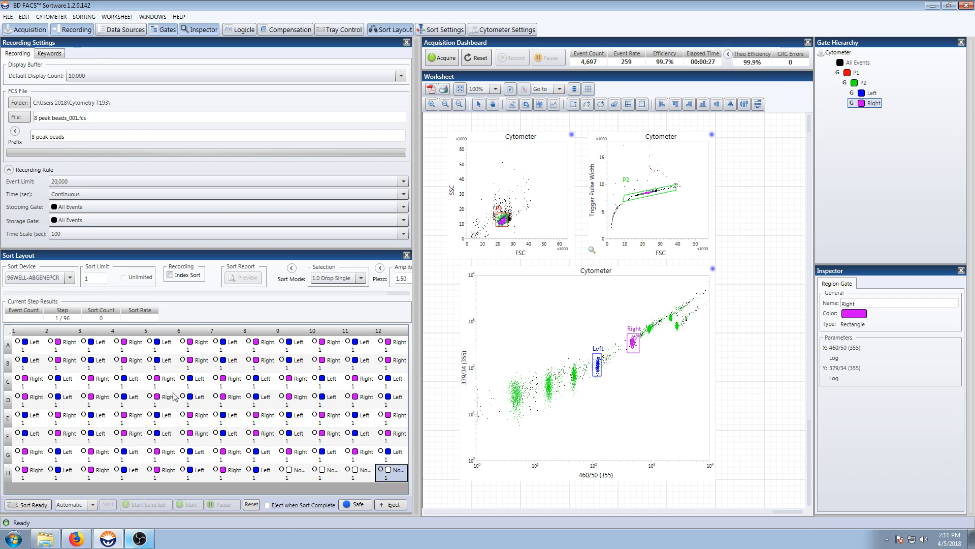
{"action": "left_click", "coordinate": [43, 350], "text": "shift"}
{"action": "key", "text": "Delete"}
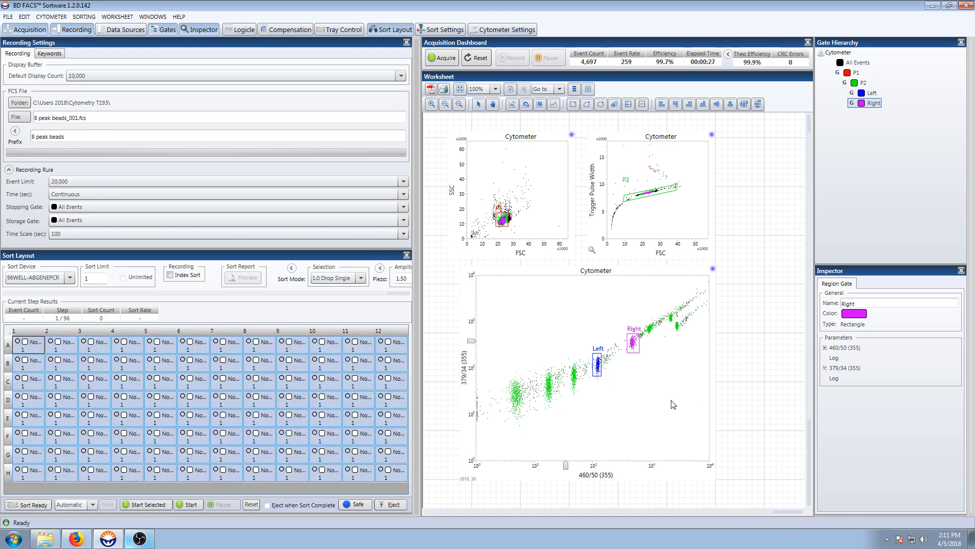
Move the Right gate on the 460/50 versus 379/34 plot onto the bead cluster enclosed by the Left gate
{"action": "left_click", "coordinate": [673, 404]}
{"action": "left_click", "coordinate": [635, 353]}
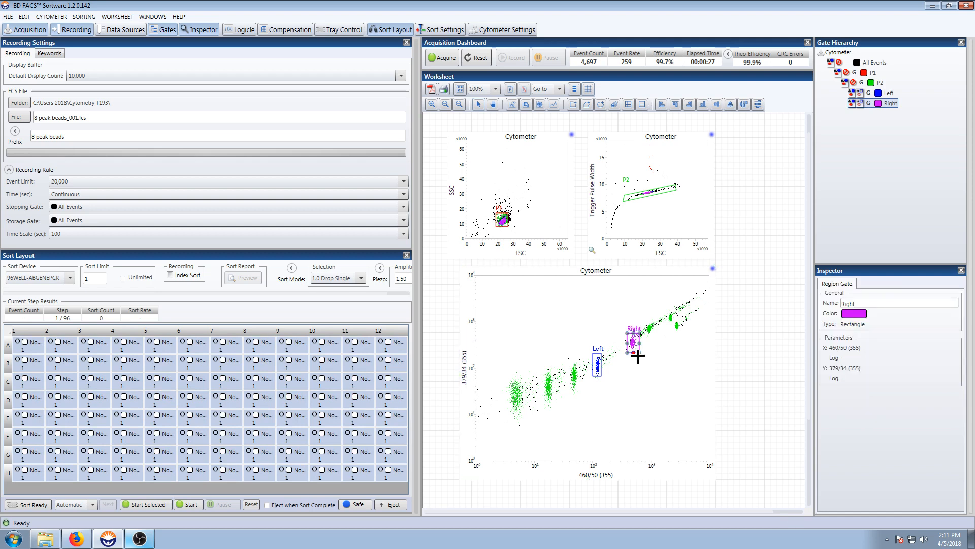
{"action": "left_click_drag", "start_coordinate": [638, 357], "coordinate": [593, 364]}
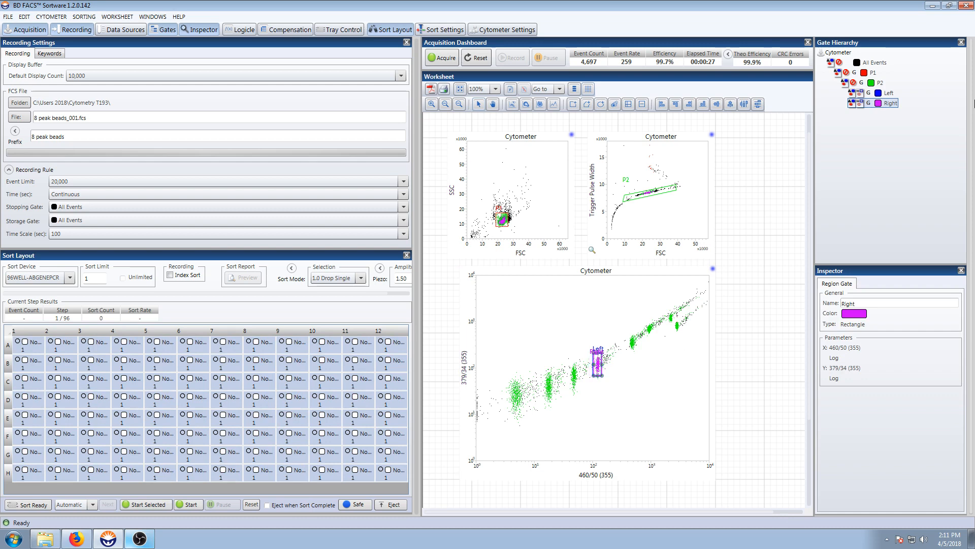
Rename gate Left as "SAmple 1" and gate Right as "Sample 2"
{"action": "left_click", "coordinate": [884, 93]}
{"action": "double_click", "coordinate": [864, 304]}
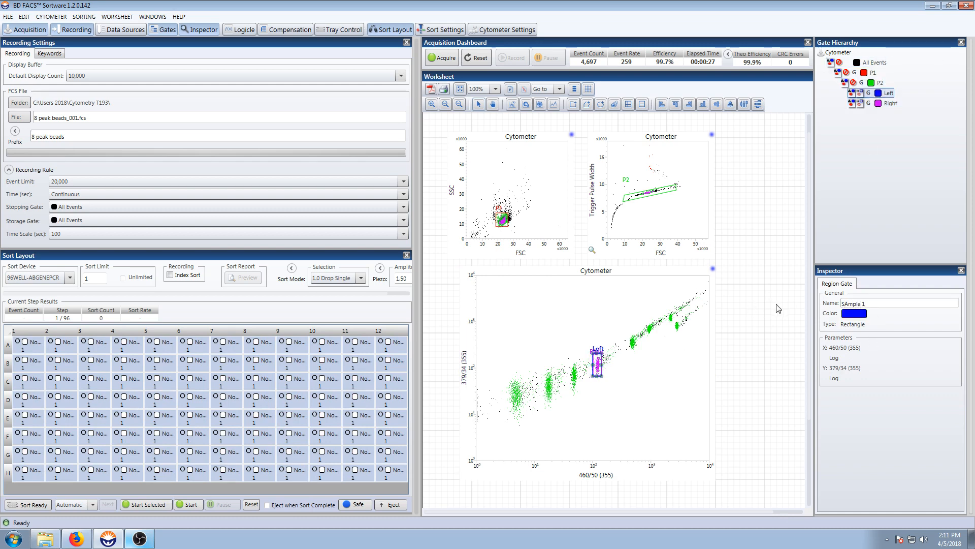
{"action": "type", "text": "SAmple 1"}
{"action": "left_click", "coordinate": [890, 104]}
{"action": "double_click", "coordinate": [848, 304]}
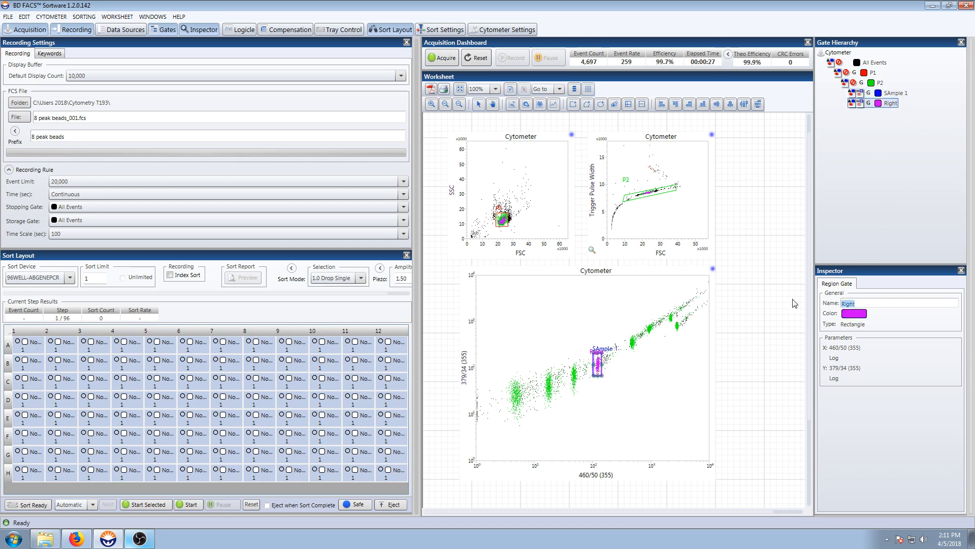
{"action": "type", "text": "Sample 2"}
{"action": "key", "text": "Return"}
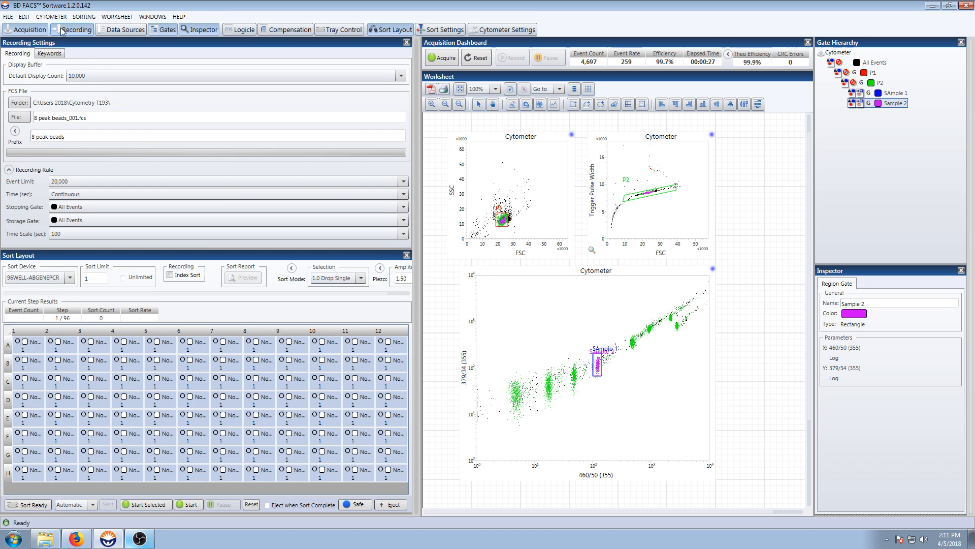
Assign gate SAmple 1 to well A1 and gate Sample 2 to well A2 in the sort layout
{"action": "left_click", "coordinate": [38, 346]}
{"action": "left_click", "coordinate": [57, 380]}
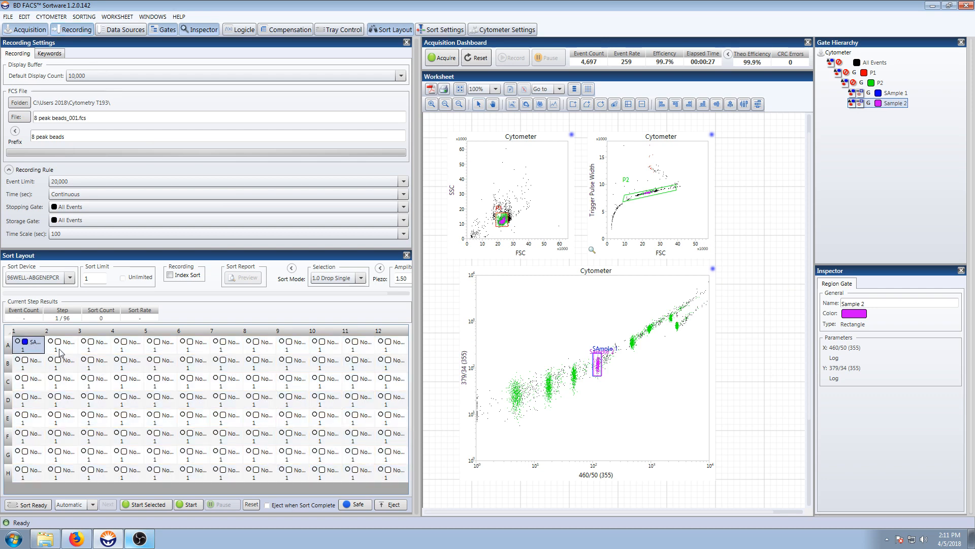
{"action": "right_click", "coordinate": [59, 349]}
{"action": "left_click", "coordinate": [79, 396]}
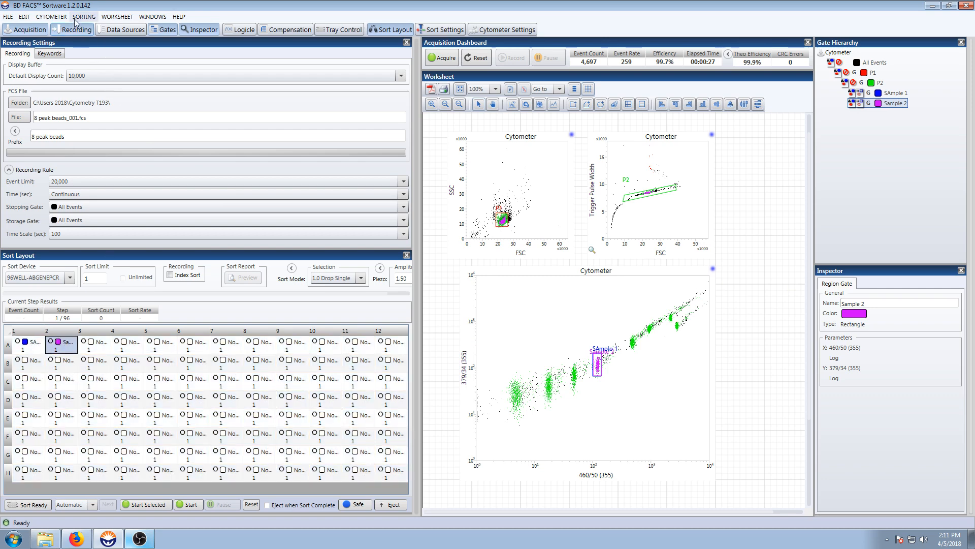
Save the two-sample sort layout in the Default storage under the name "8 peal 2 sampl"
{"action": "left_click", "coordinate": [94, 74]}
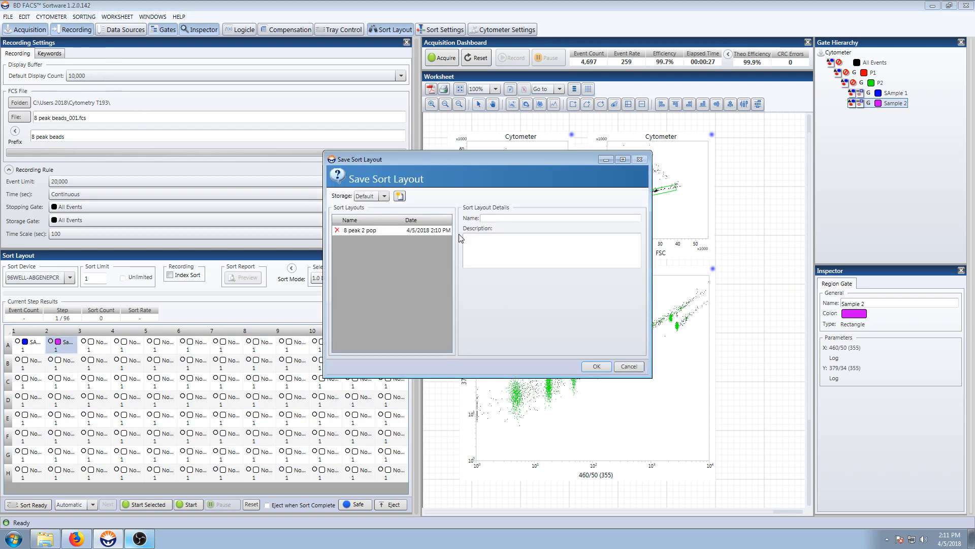
{"action": "type", "text": "8 peal 2 sampl"}
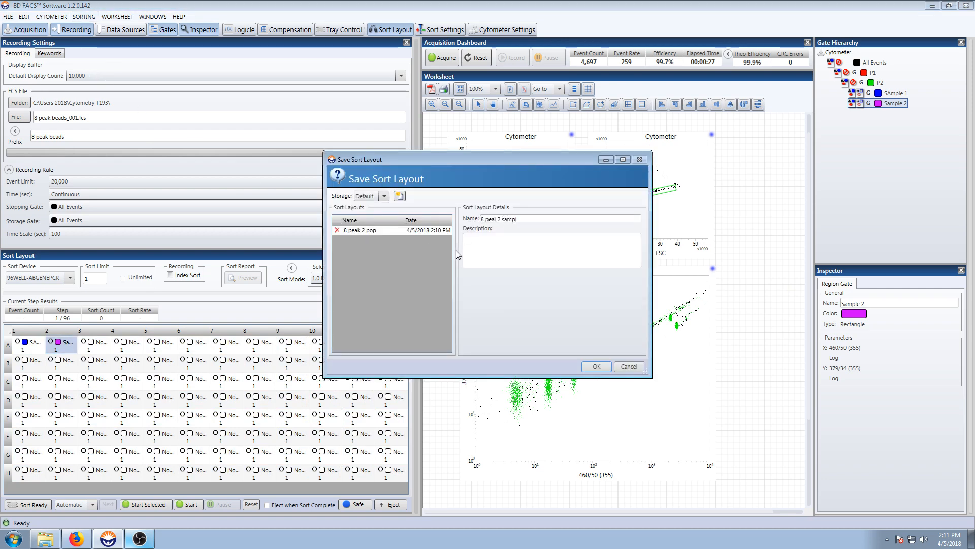
{"action": "key", "text": "Return"}
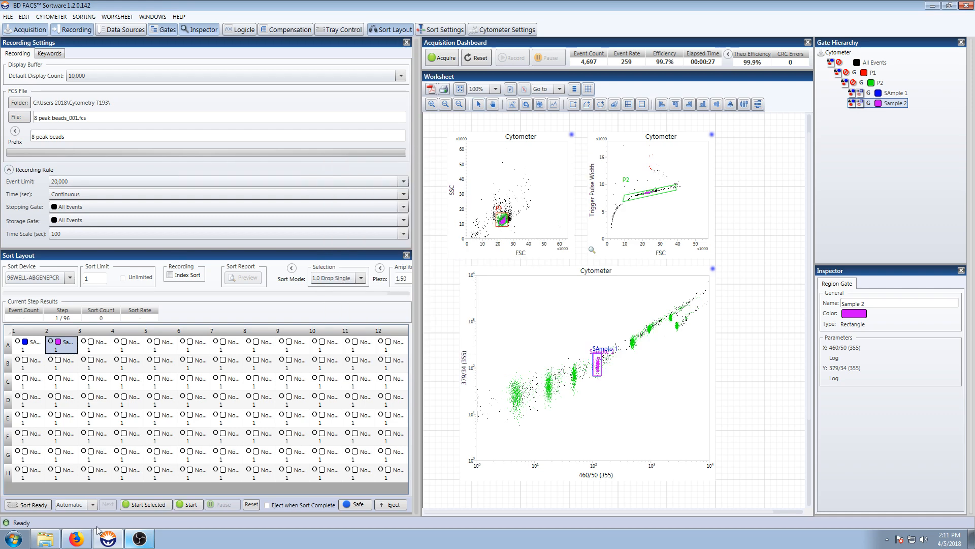
Run InfluxSortTemplate from the SortLayout folder with option 2, for many samples and a single gate
{"action": "left_click", "coordinate": [45, 539]}
{"action": "double_click", "coordinate": [370, 220]}
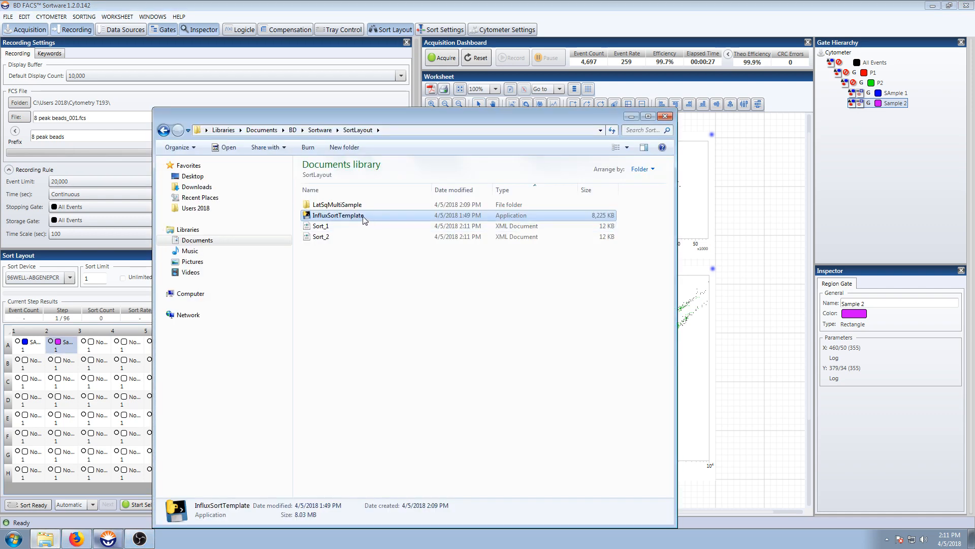
{"action": "left_click_drag", "start_coordinate": [347, 151], "coordinate": [460, 239]}
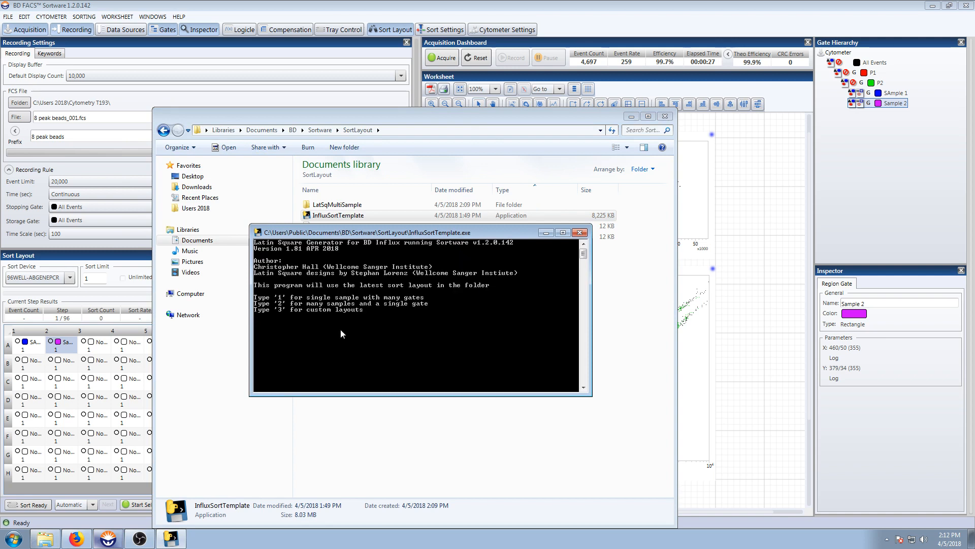
{"action": "type", "text": "2"}
{"action": "key", "text": "Return"}
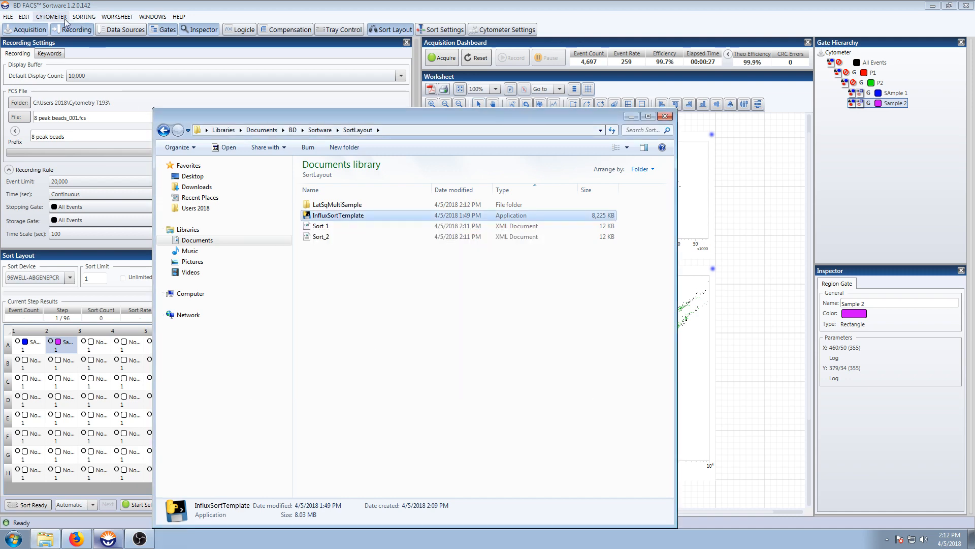
Restore the SAmple 1 version of the "8 peal 2 sampl" sort layout from the LatSqMultiSample storage in Sortware
{"action": "left_click", "coordinate": [82, 20]}
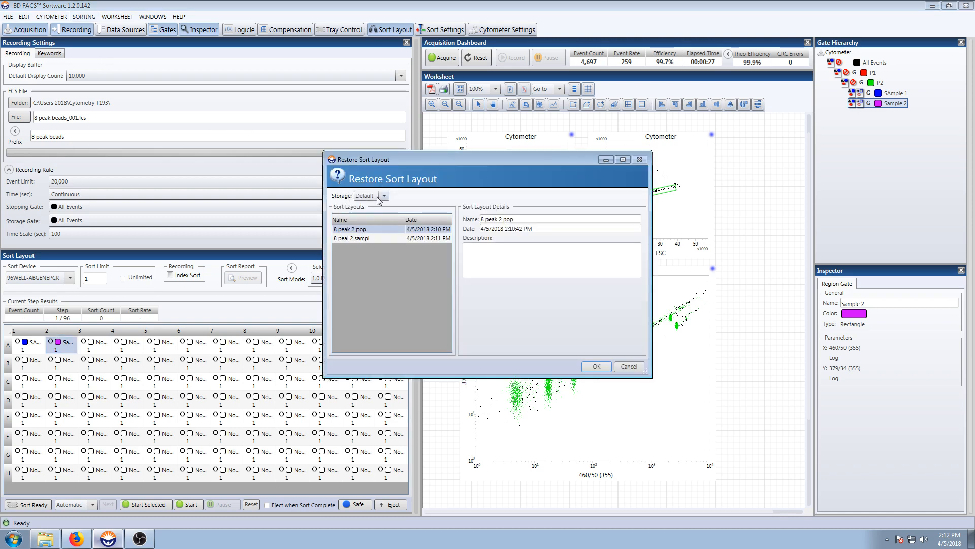
{"action": "left_click", "coordinate": [380, 217]}
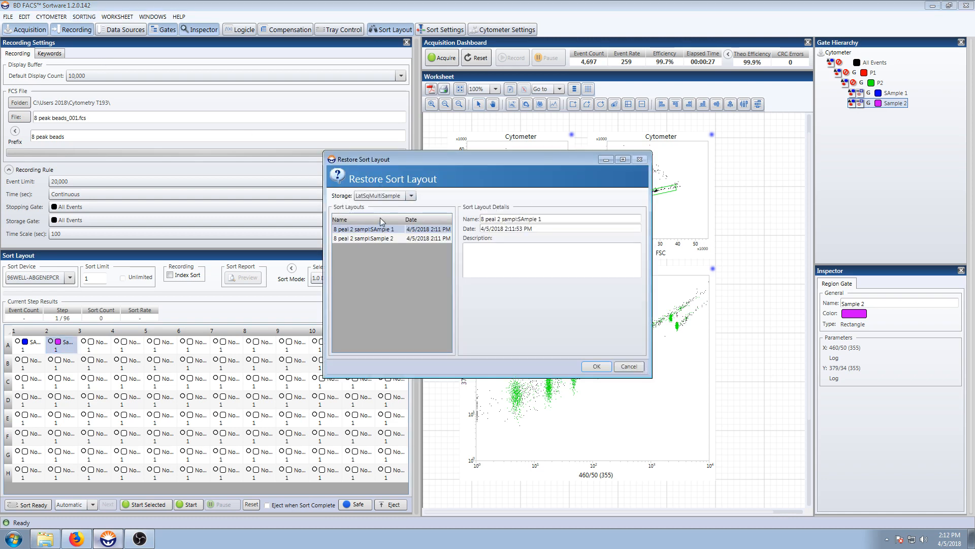
{"action": "left_click", "coordinate": [381, 238]}
{"action": "left_click", "coordinate": [383, 229]}
{"action": "left_click", "coordinate": [386, 238]}
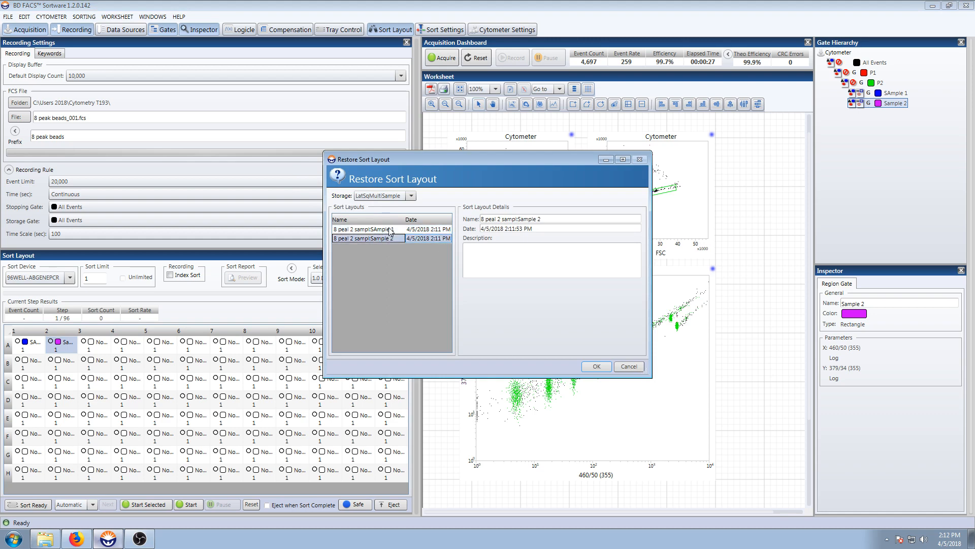
{"action": "left_click", "coordinate": [395, 230]}
{"action": "left_click", "coordinate": [595, 367]}
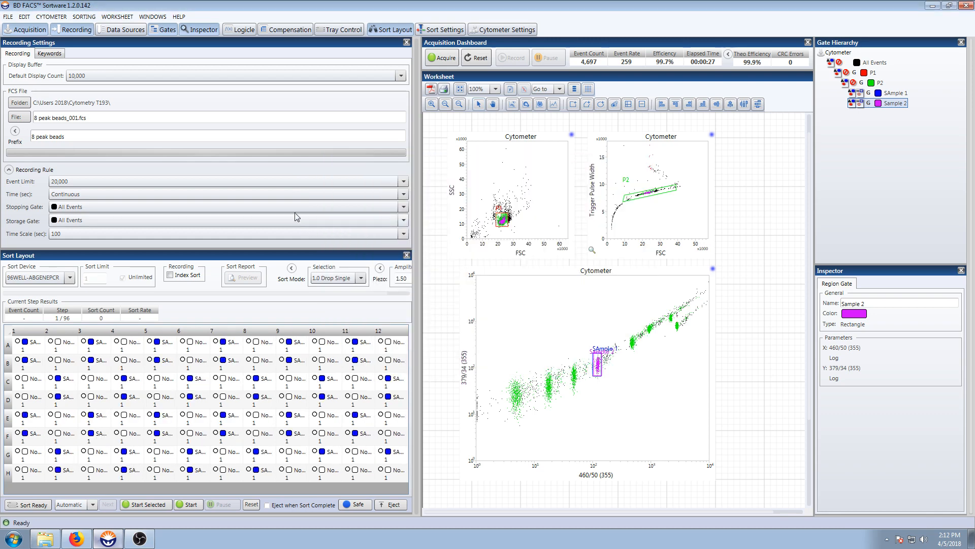
Restore the Sample 2 version of the "8 peal 2 sampl" sort layout from the LatSqMultiSample storage
{"action": "left_click", "coordinate": [115, 67]}
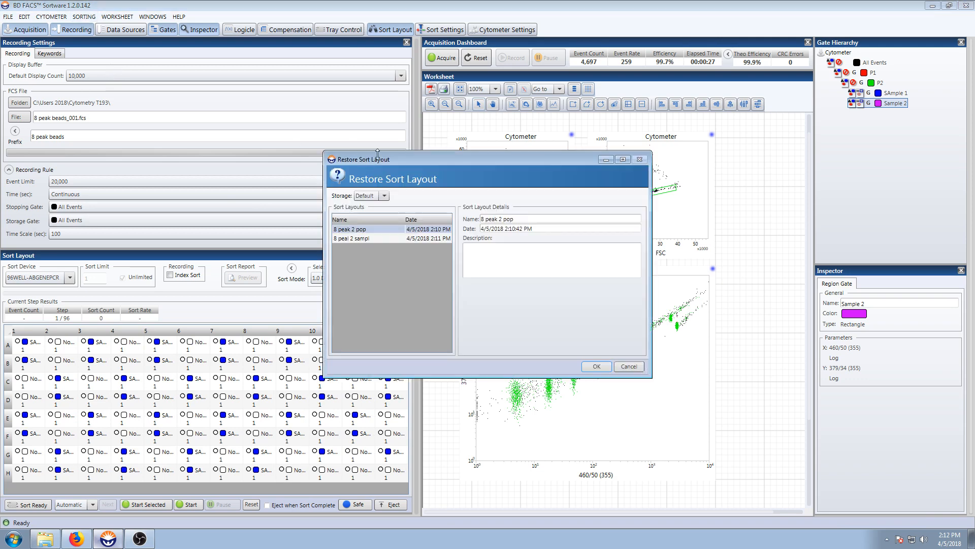
{"action": "left_click", "coordinate": [383, 196]}
{"action": "left_click", "coordinate": [380, 236]}
{"action": "left_click", "coordinate": [381, 238]}
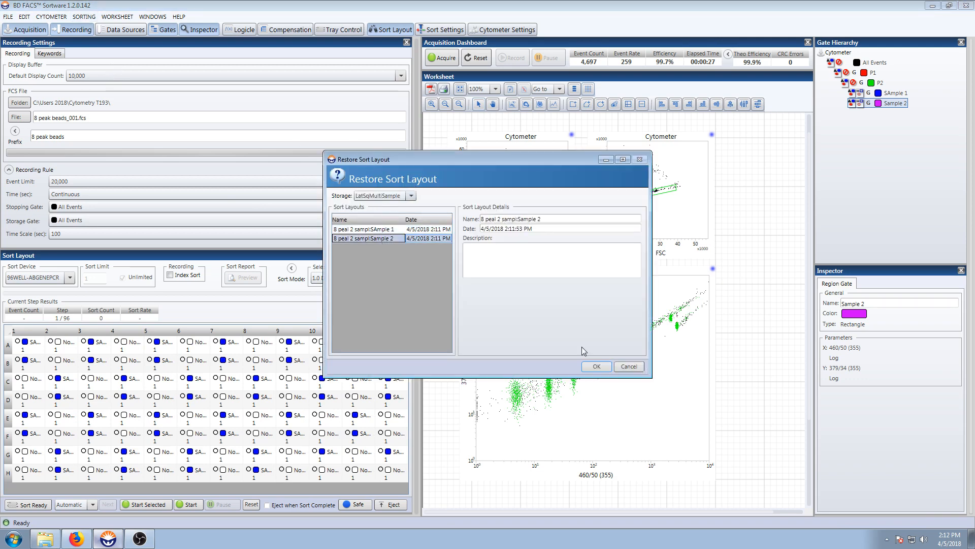
{"action": "left_click", "coordinate": [595, 366]}
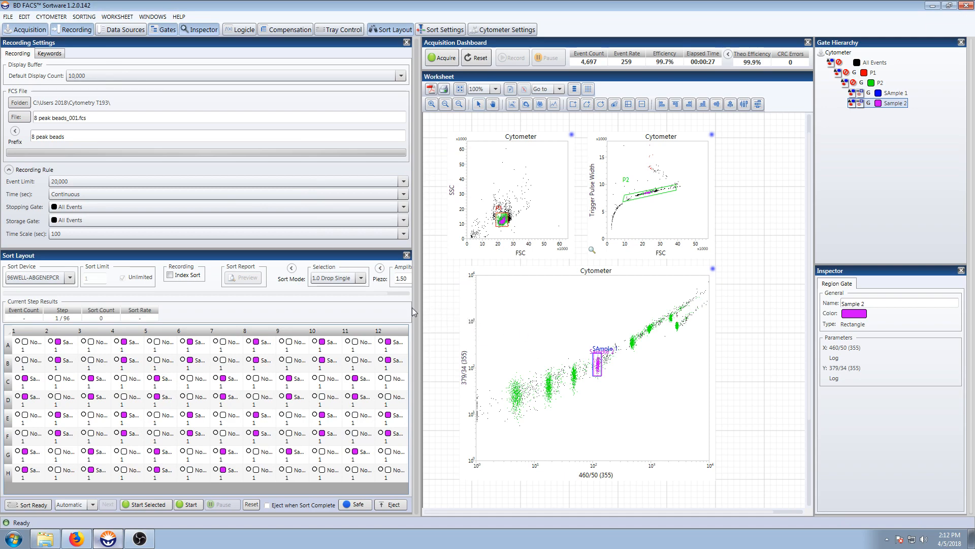
Switch to Firefox and look at the file list of the Influx_auto_sort_template repository on GitHub
{"action": "left_click", "coordinate": [78, 541]}
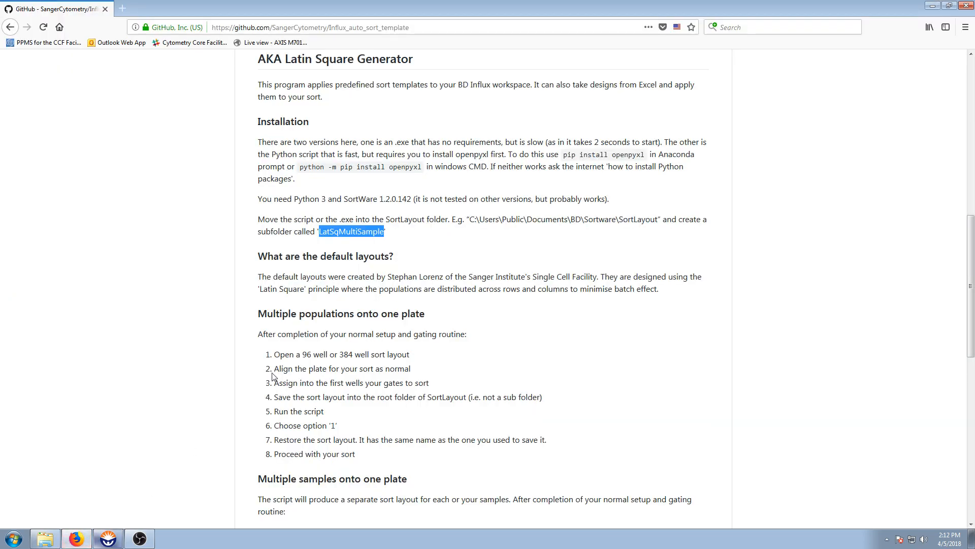
{"action": "scroll", "coordinate": [274, 378], "scroll_direction": "up", "scroll_amount": 10}
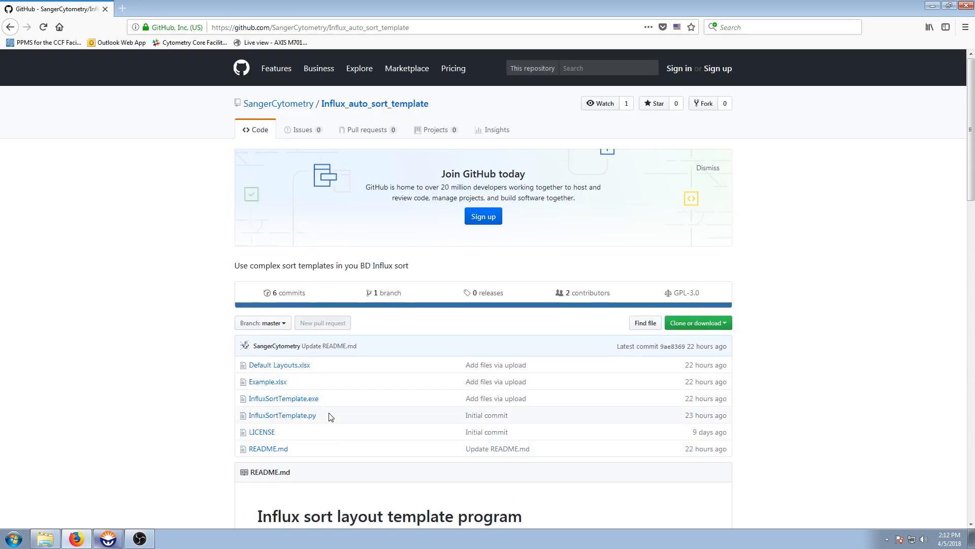
{"action": "scroll", "coordinate": [328, 414], "scroll_direction": "down", "scroll_amount": 1}
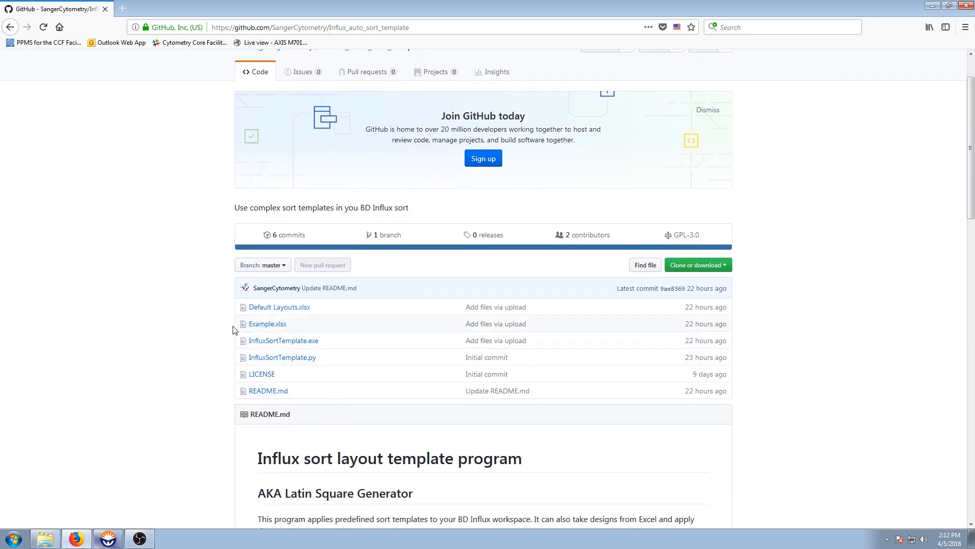